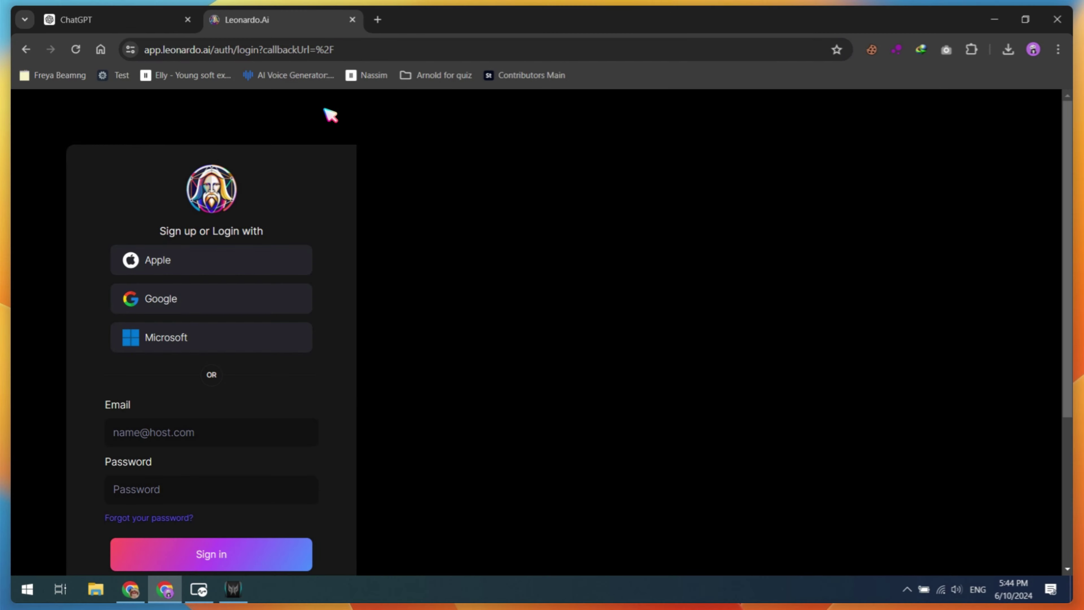
# - Sign in to Leonardo.Ai with the Google account and open Image Generation, declining the quick tour
pyautogui.click(201, 303)
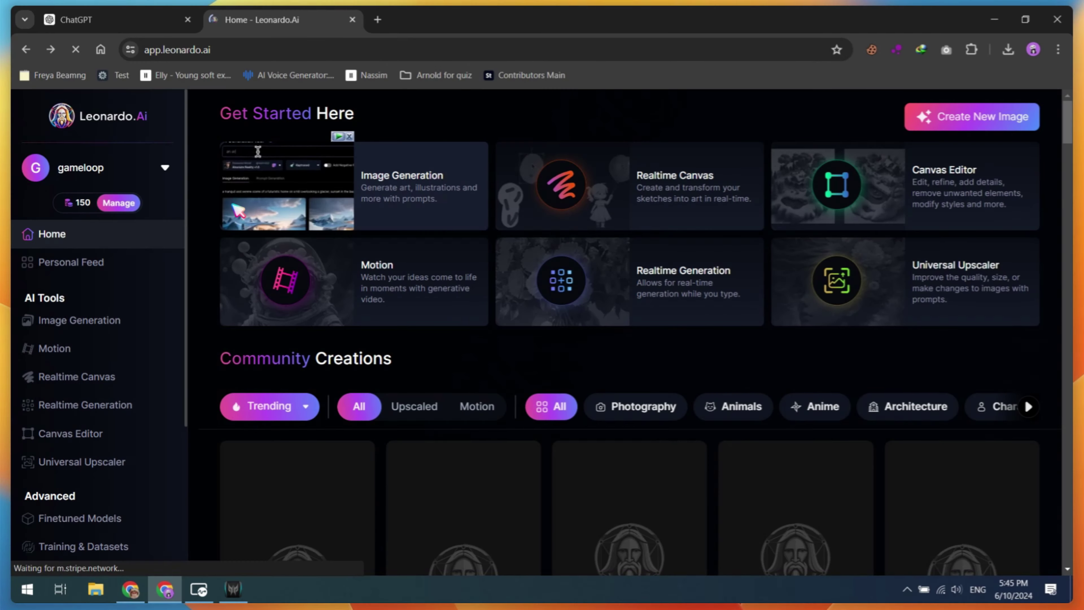
pyautogui.scroll(-5, 265, 273)
pyautogui.scroll(4, 295, 273)
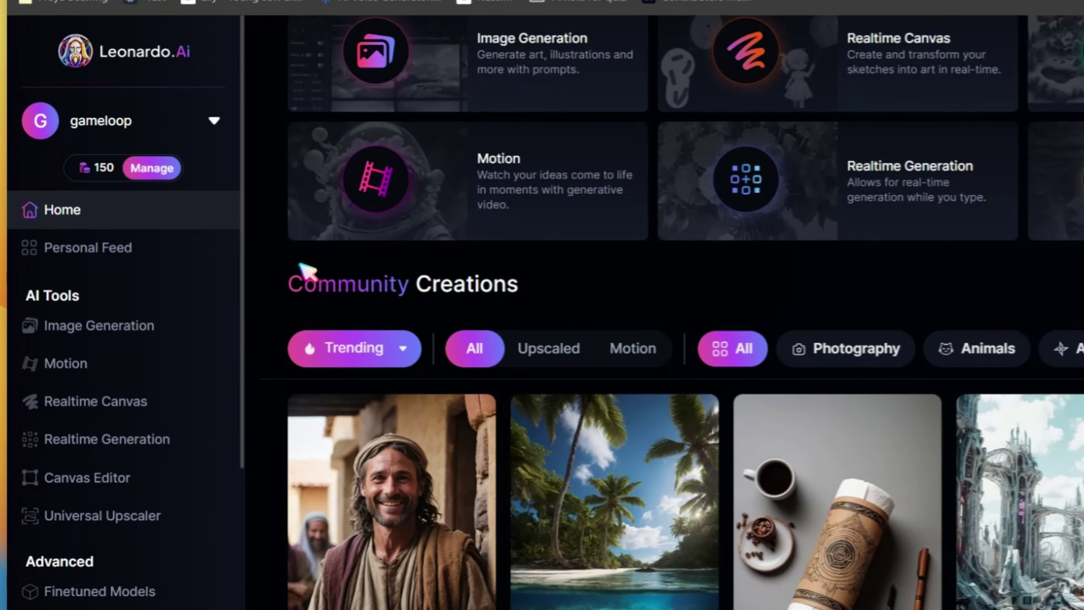
pyautogui.click(85, 328)
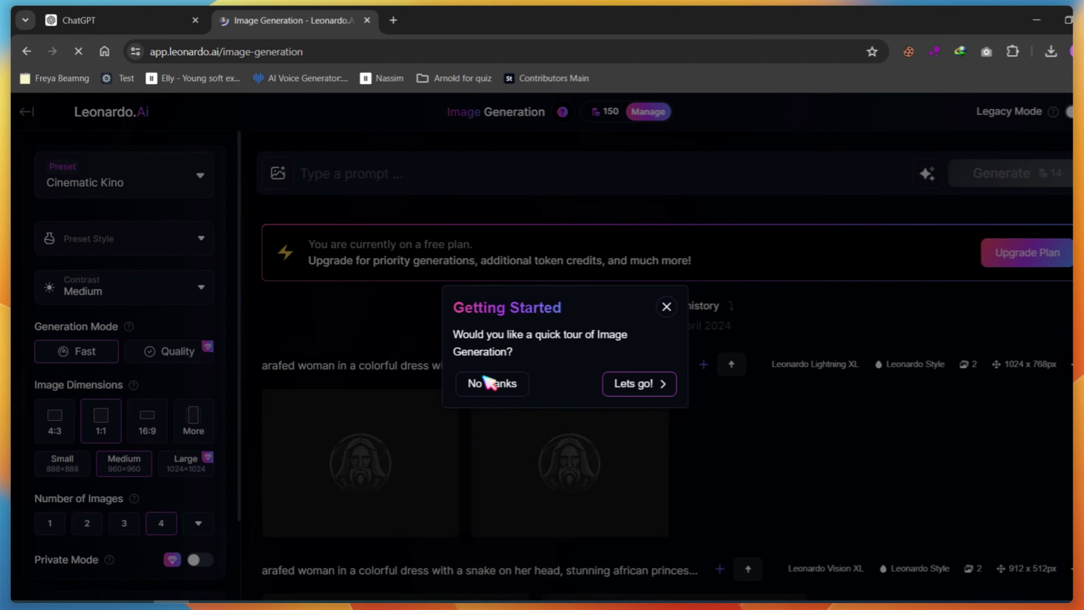
pyautogui.click(640, 236)
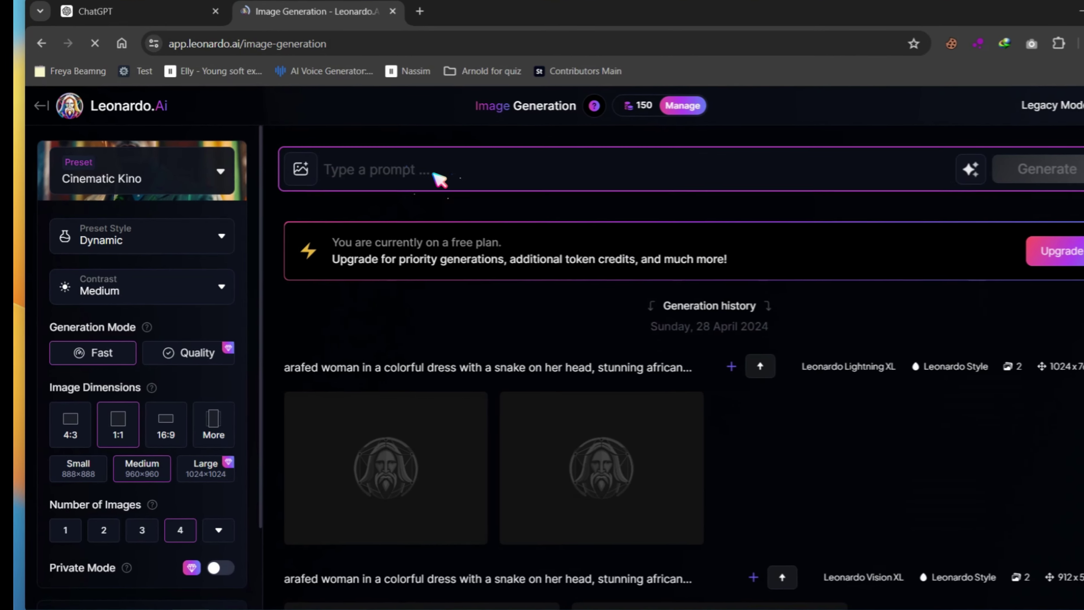
# - Paste the prompt about a rich boy and a poor boy sharing a sandwich in a park, and select the Anime preset
pyautogui.click(405, 173)
pyautogui.hotkey('ctrl', 'v')
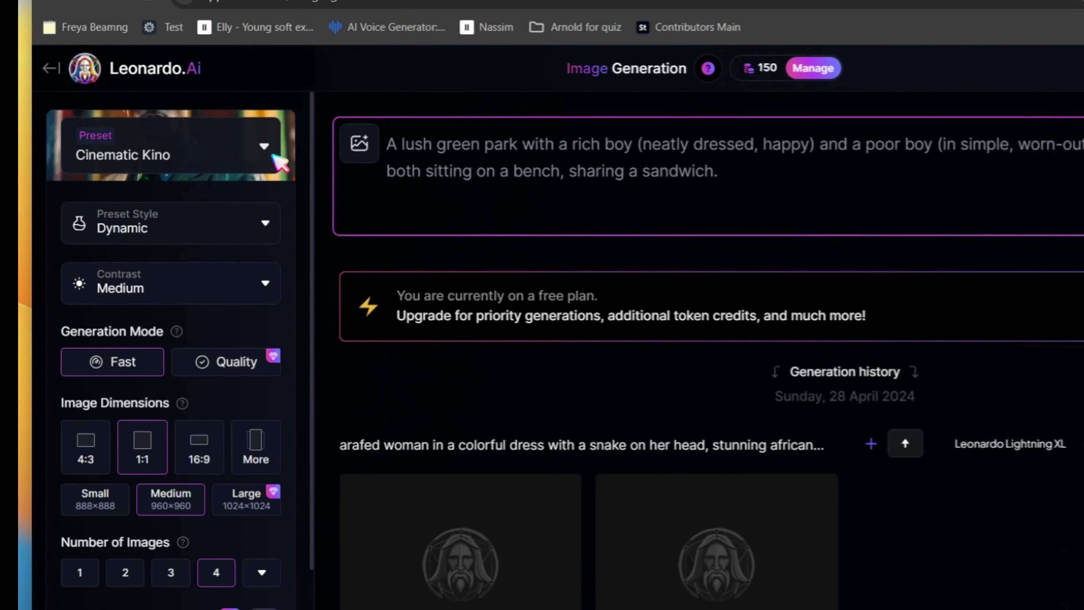
pyautogui.click(255, 164)
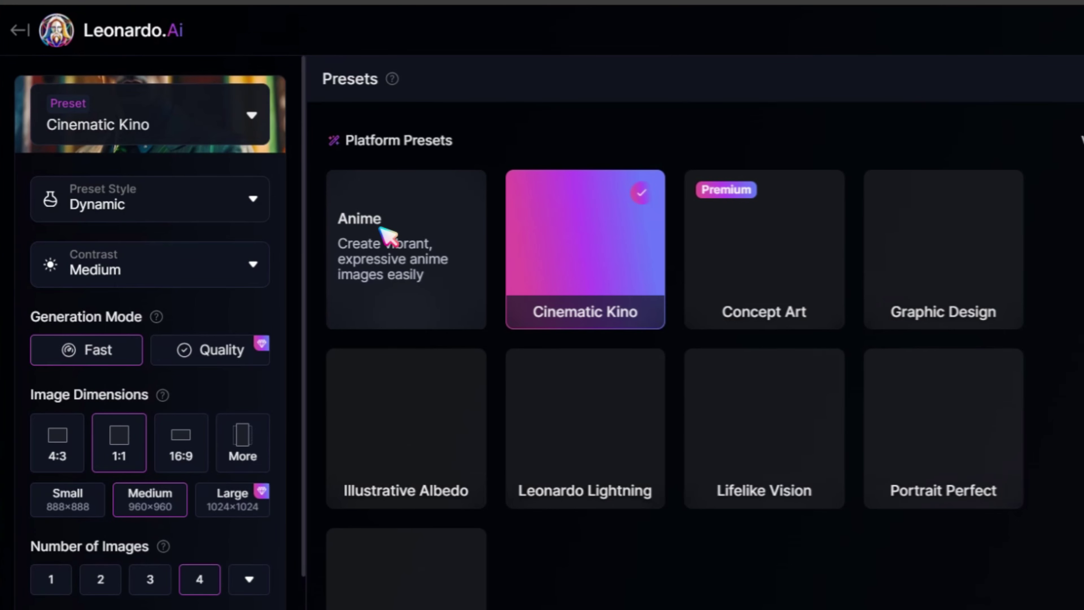
pyautogui.click(433, 243)
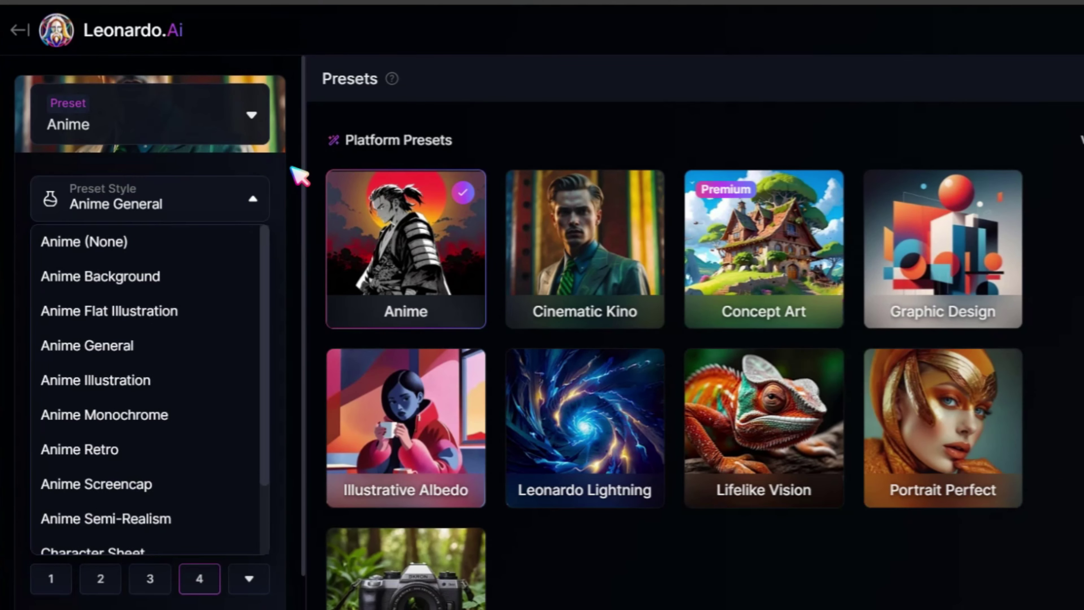
pyautogui.click(300, 177)
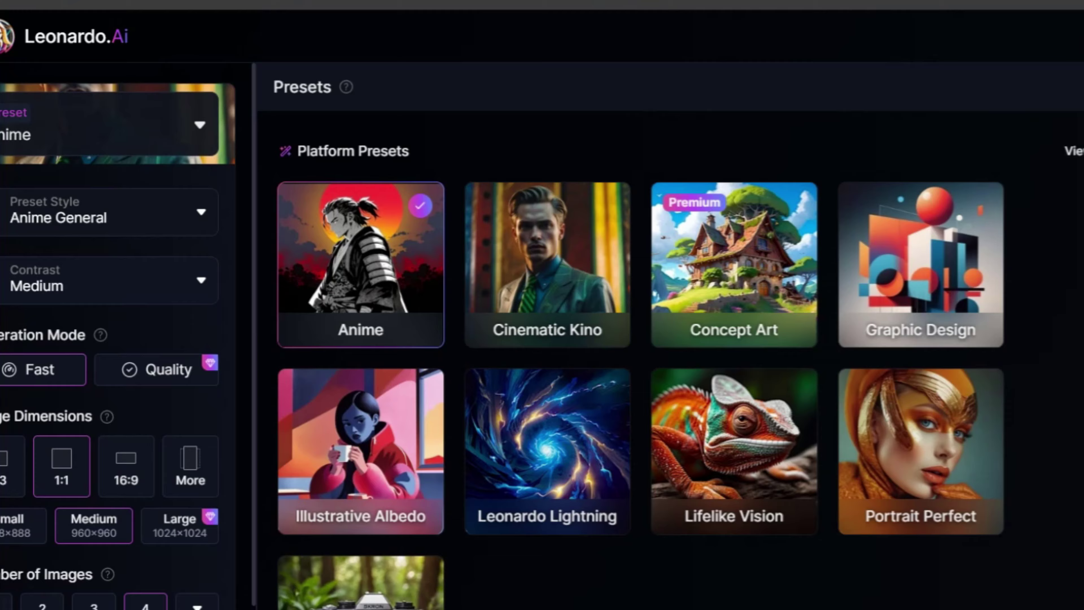
pyautogui.click(226, 367)
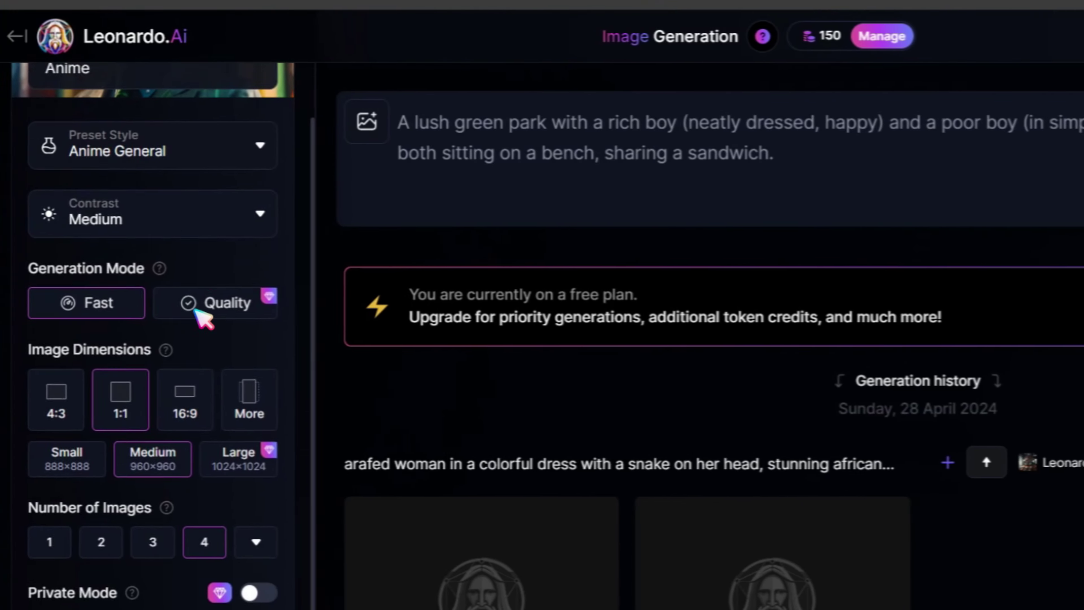
# - Set the image dimensions to TikTok (9:16) and generate four images from the prompt
pyautogui.scroll(-2, 204, 318)
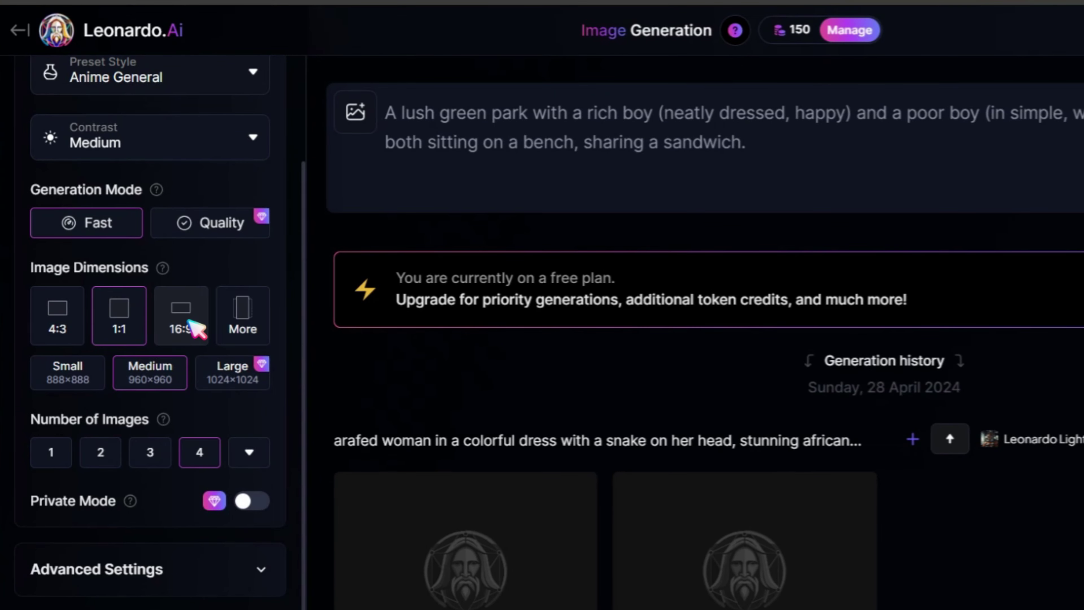
pyautogui.click(189, 321)
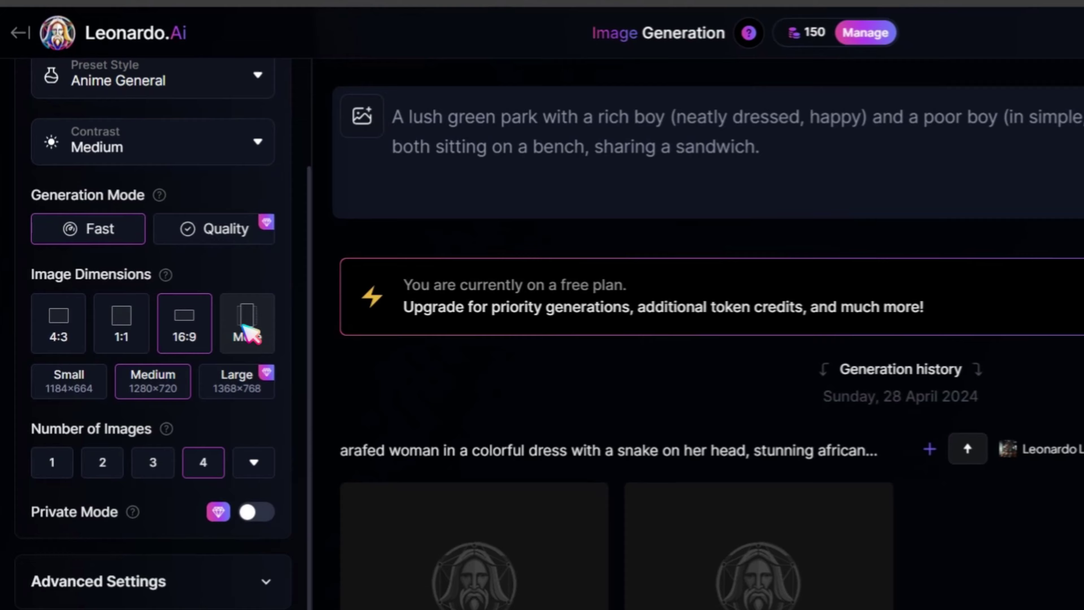
pyautogui.click(252, 299)
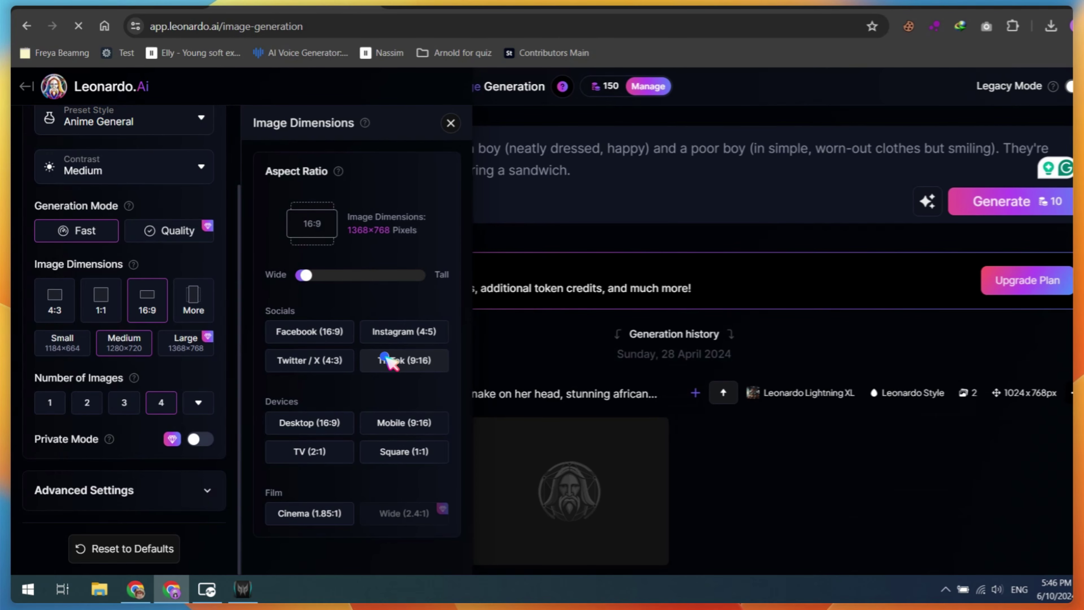
pyautogui.click(388, 361)
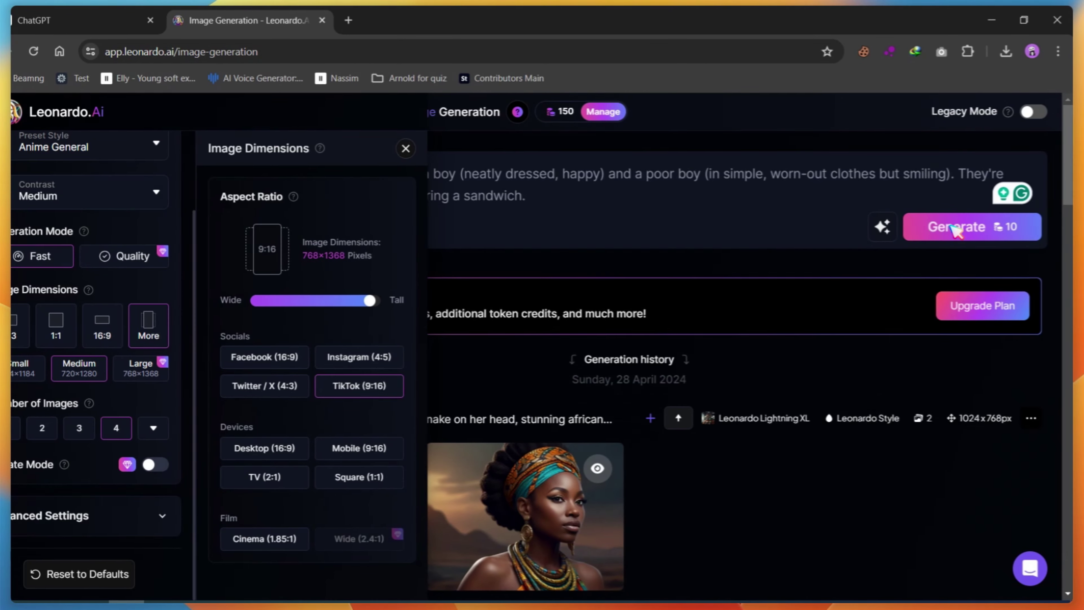
pyautogui.click(1001, 201)
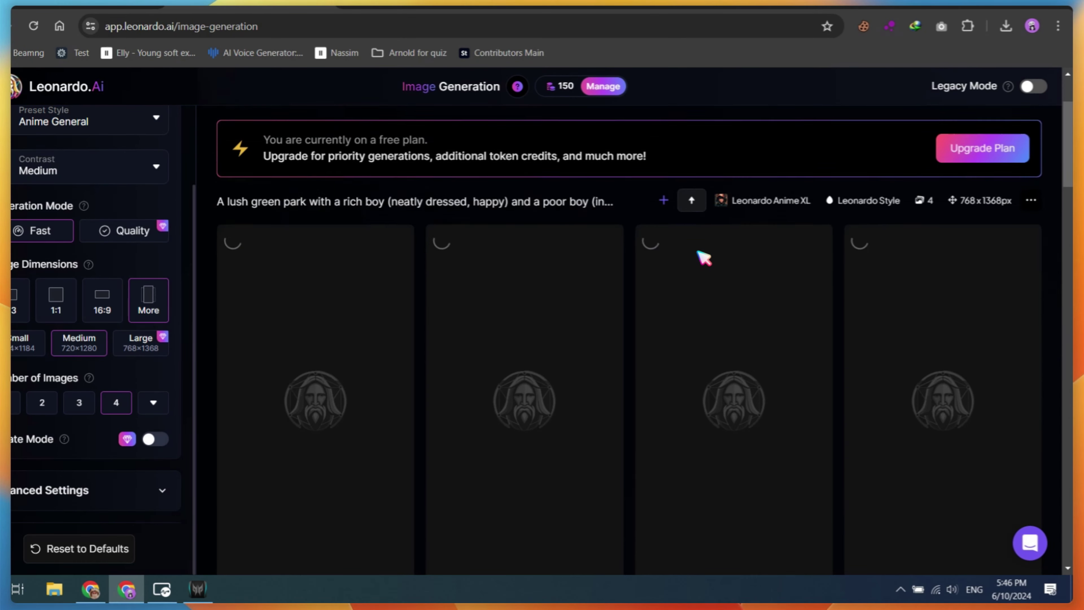
pyautogui.scroll(-2, 704, 257)
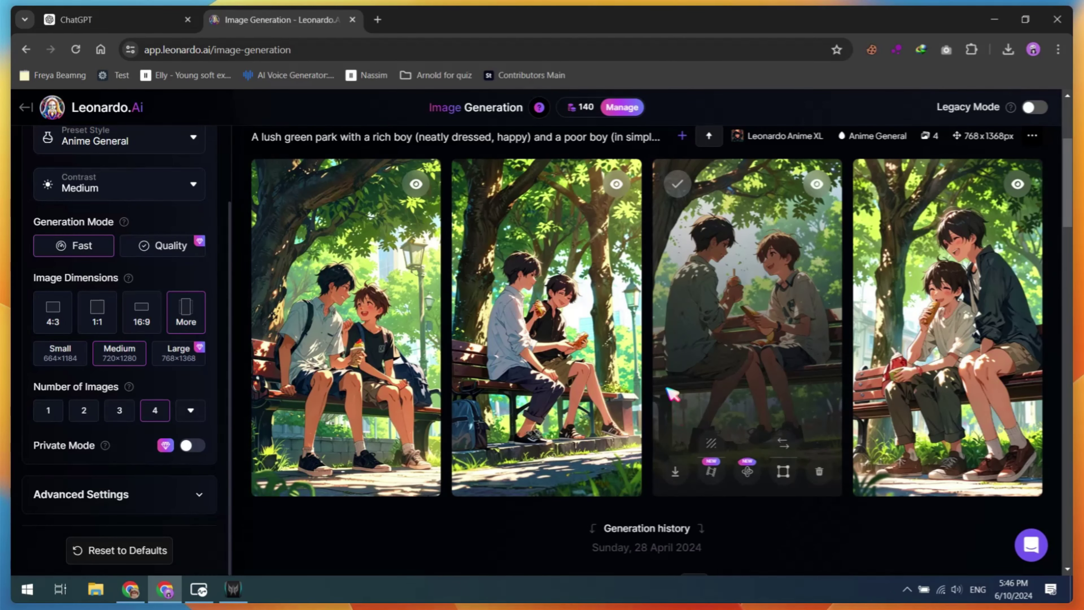
pyautogui.moveTo(580, 482)
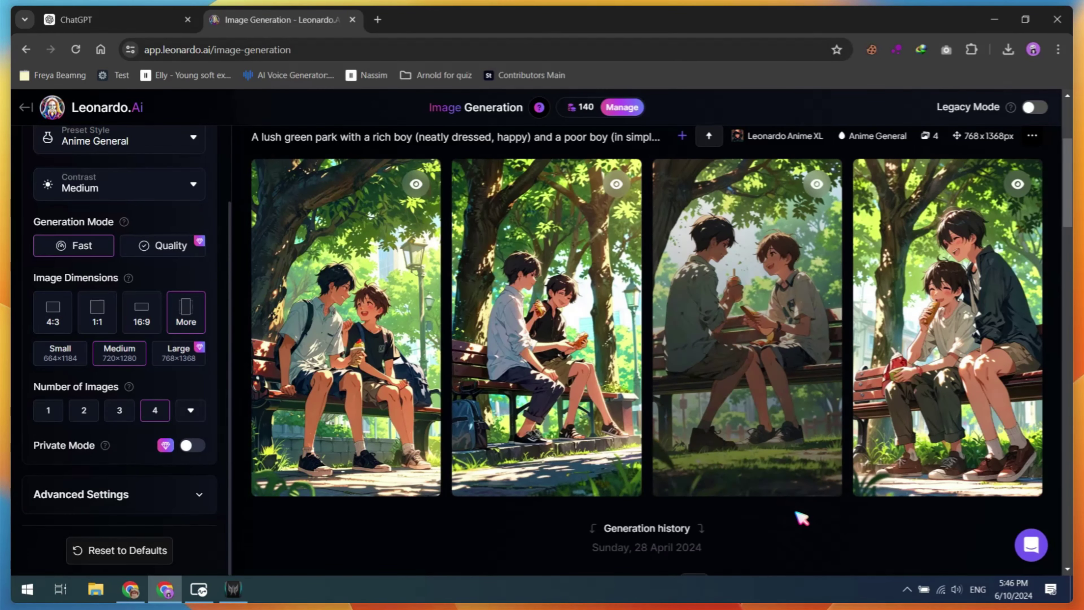
# - Download the second image of the park celebration and save it as 6 in the Lab folder
pyautogui.scroll(-2, 800, 519)
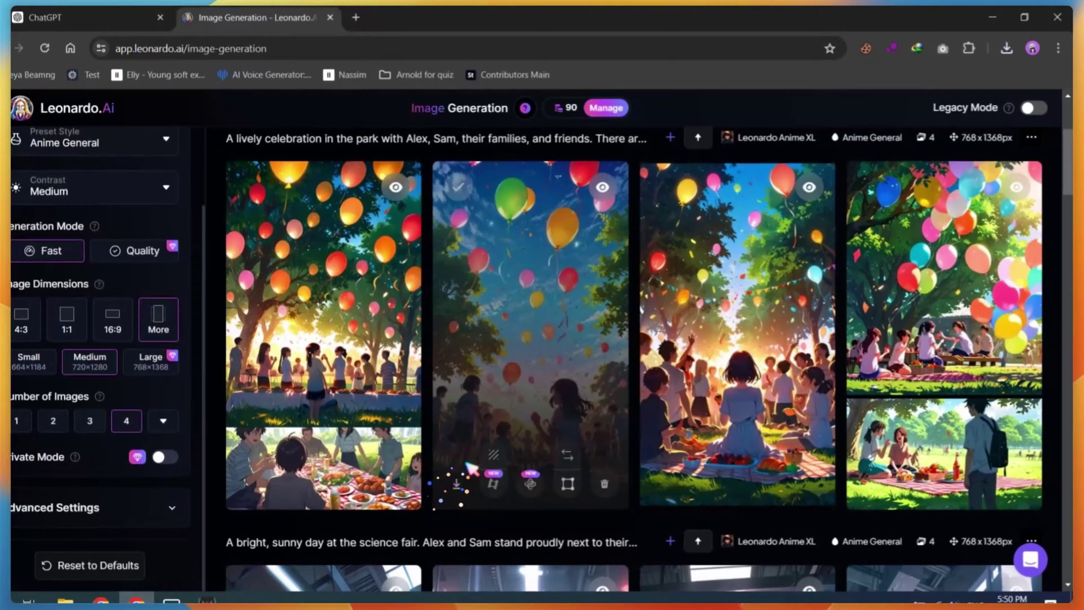
pyautogui.click(474, 470)
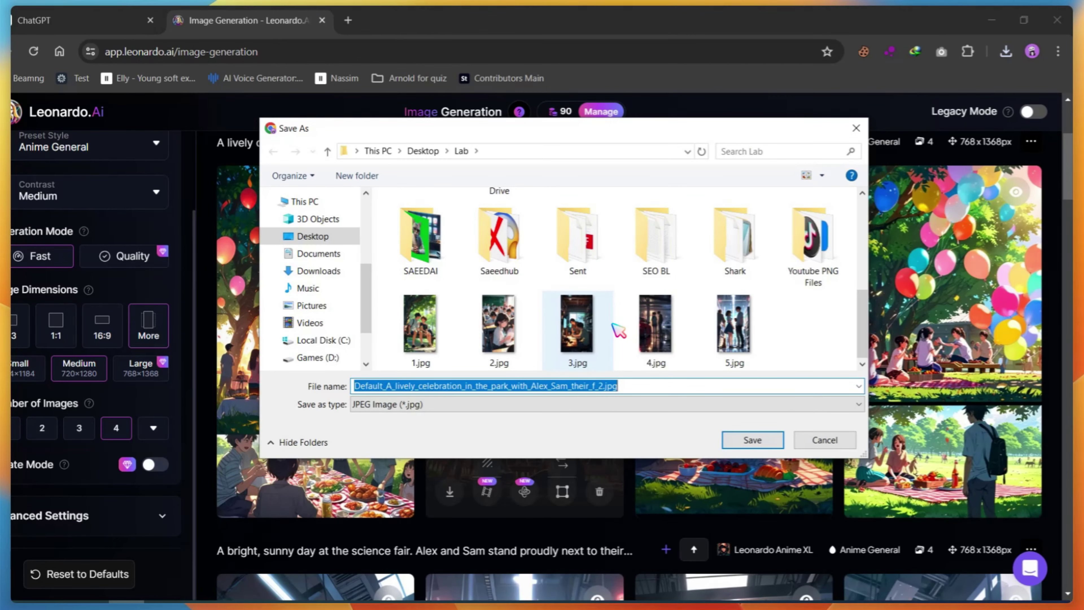
pyautogui.write('6')
pyautogui.press('Return')
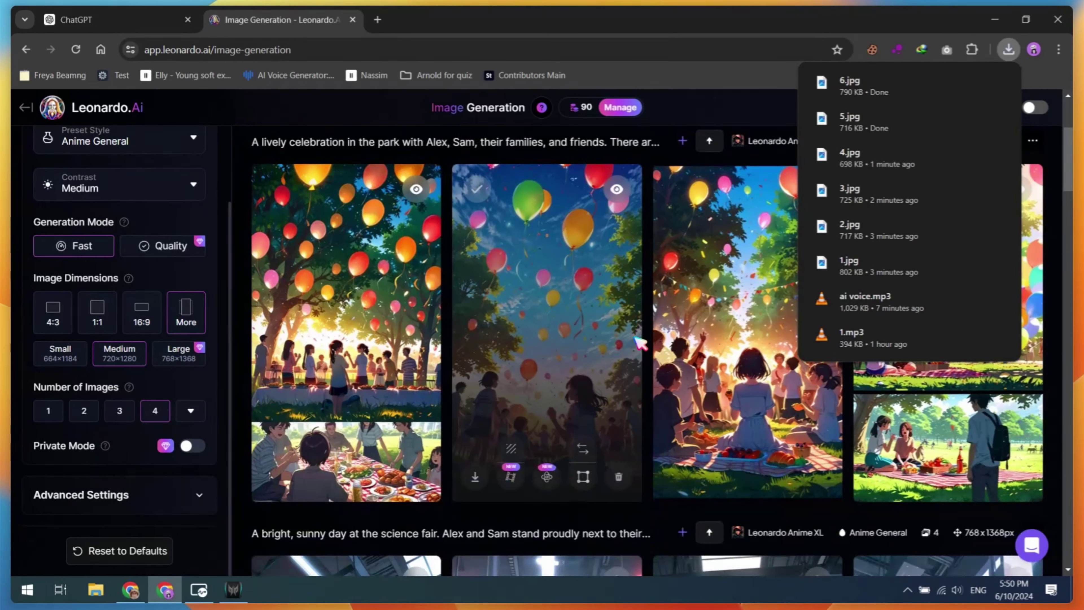
pyautogui.scroll(-2, 640, 342)
pyautogui.click(870, 85)
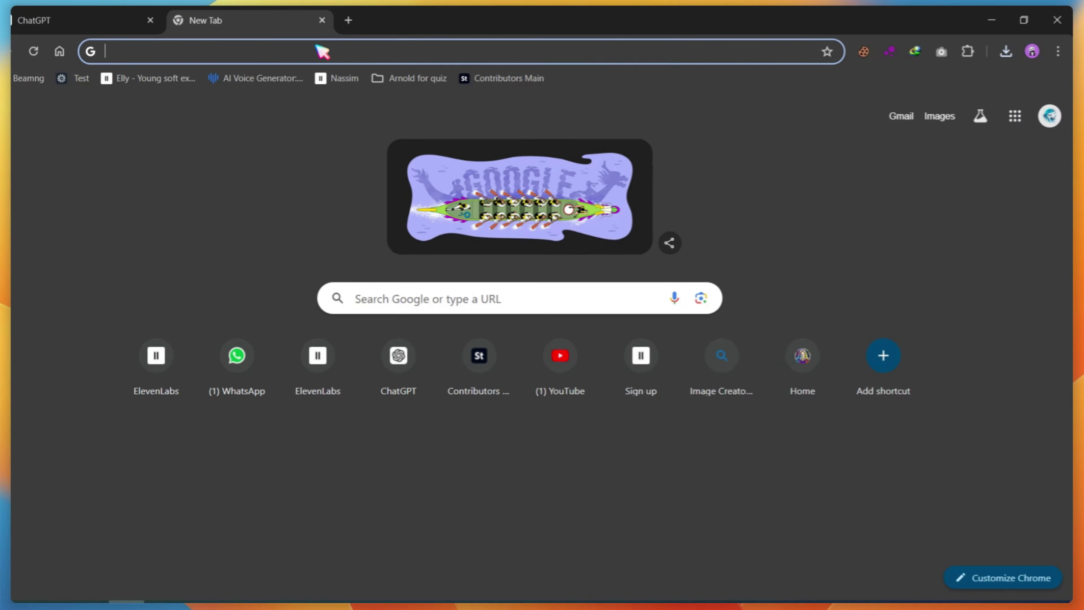
# - Switch to the Haiper website and start an Animate Your Image video
pyautogui.write('hai')
pyautogui.press('Return')
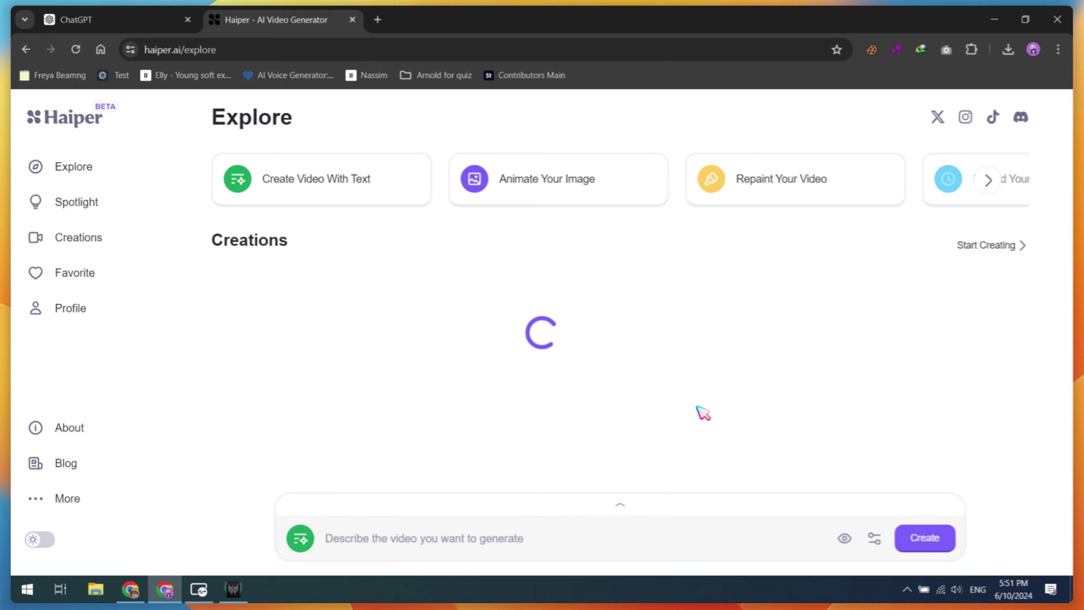
pyautogui.click(552, 185)
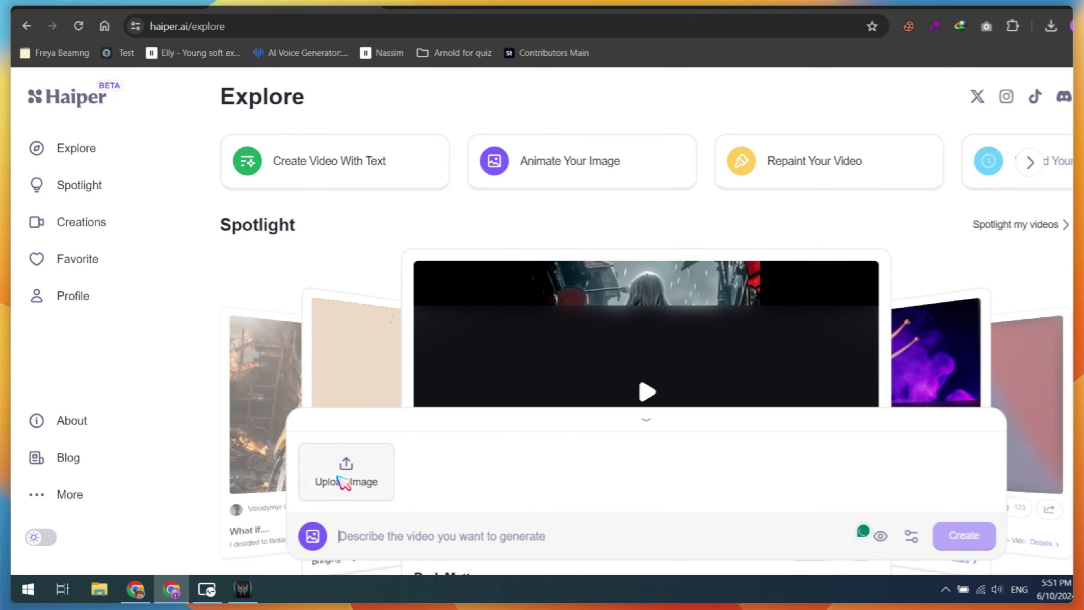
# - Upload 1.jpg from the Lab folder and set the video duration to 4s
pyautogui.click(343, 482)
pyautogui.scroll(5, 371, 248)
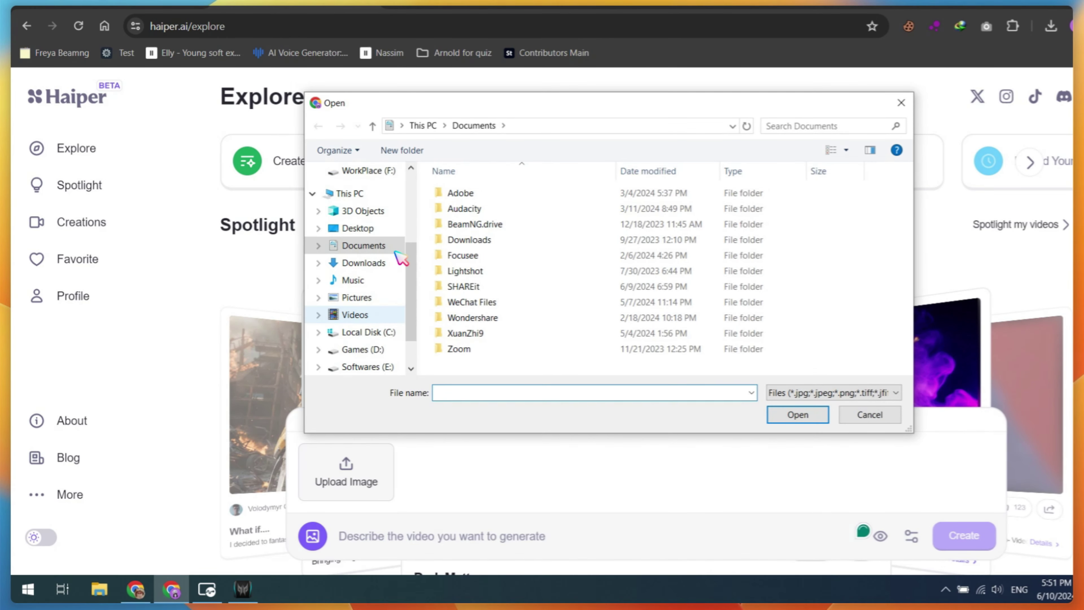
pyautogui.click(349, 239)
pyautogui.scroll(2, 547, 287)
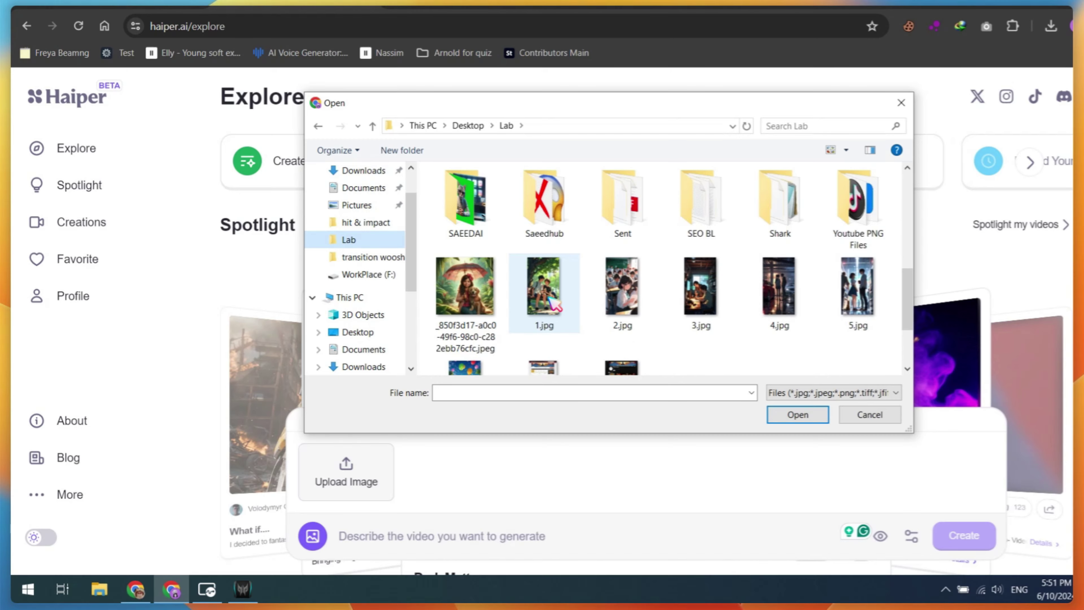
pyautogui.doubleClick(550, 299)
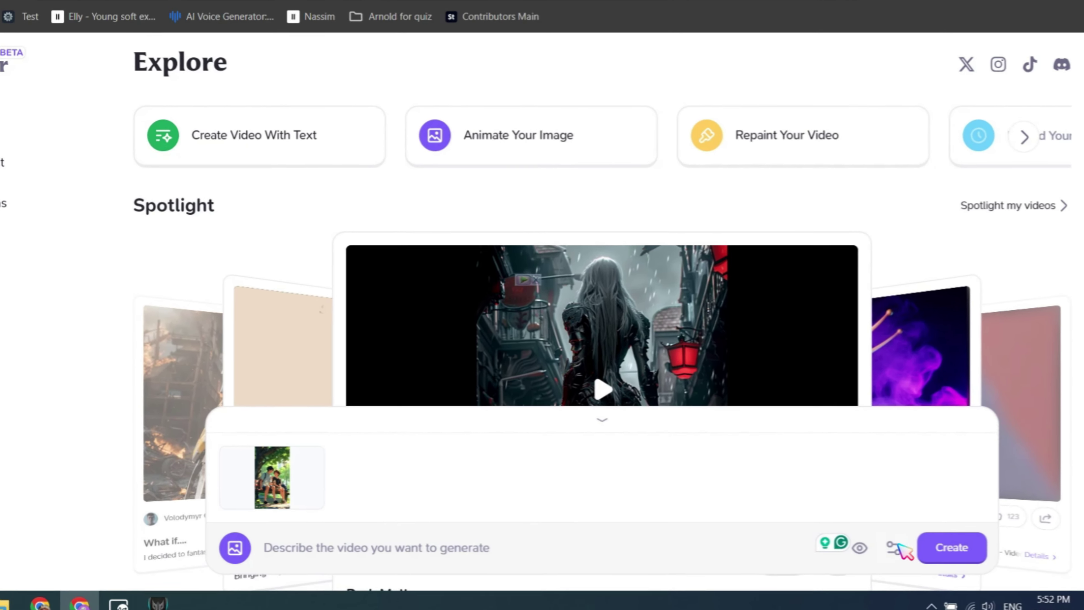
pyautogui.click(894, 547)
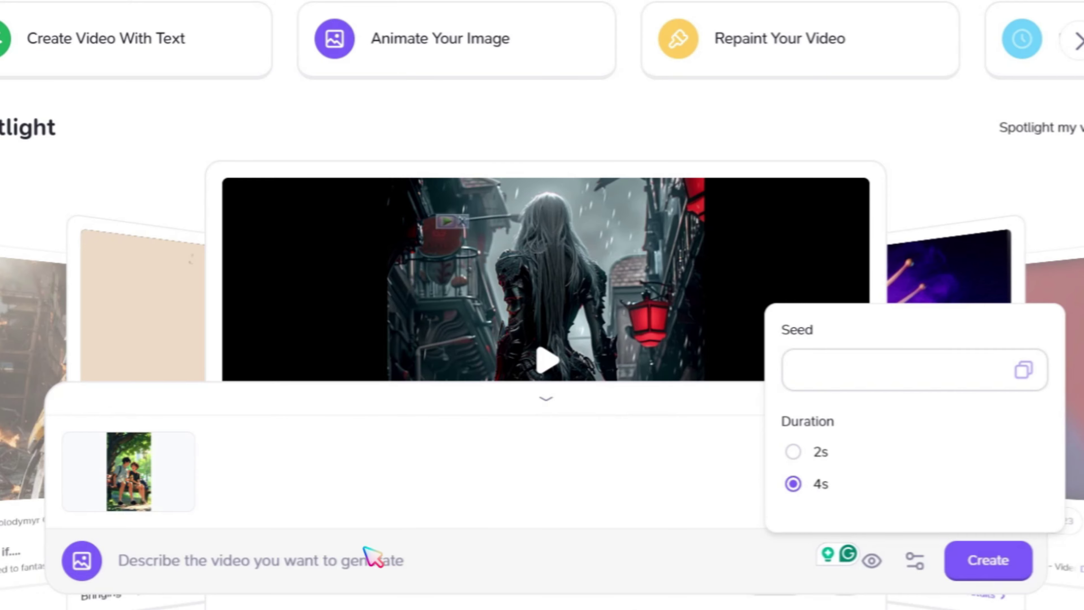
pyautogui.click(371, 555)
# - Copy the Scene 1 image prompt from ChatGPT into Haiper's video description and create the video
pyautogui.click(106, 20)
pyautogui.scroll(10, 480, 290)
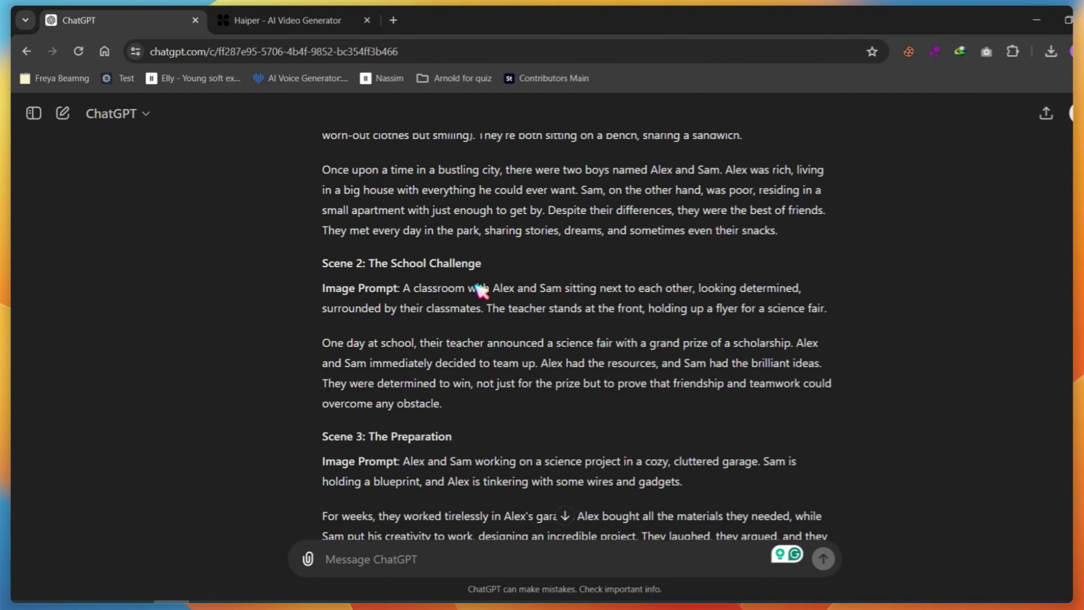
pyautogui.scroll(5, 480, 290)
pyautogui.moveTo(279, 306); pyautogui.dragTo(360, 306)
pyautogui.hotkey('ctrl', 'c')
pyautogui.click(699, 326)
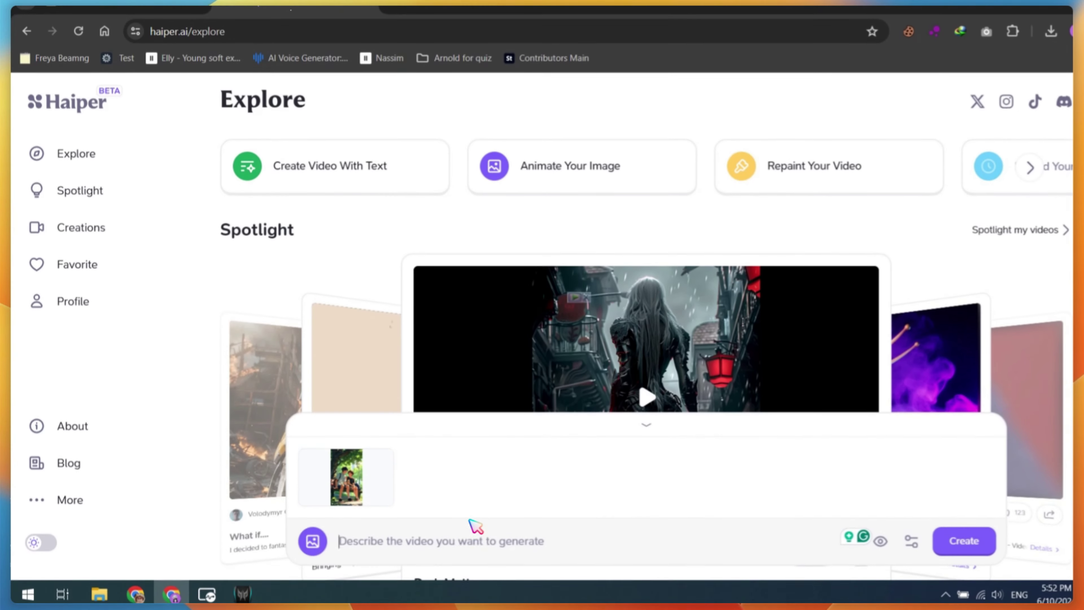
pyautogui.rightClick(476, 530)
pyautogui.click(537, 360)
pyautogui.click(963, 541)
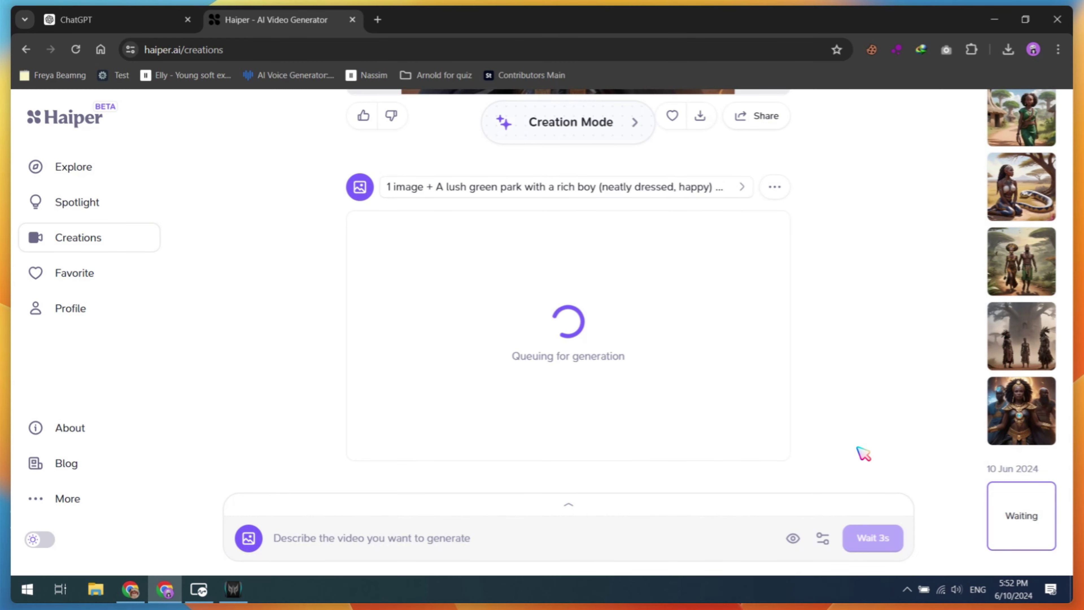
# - Start another Animate Your Image video with 2.jpg and set its duration to 4s
pyautogui.click(256, 541)
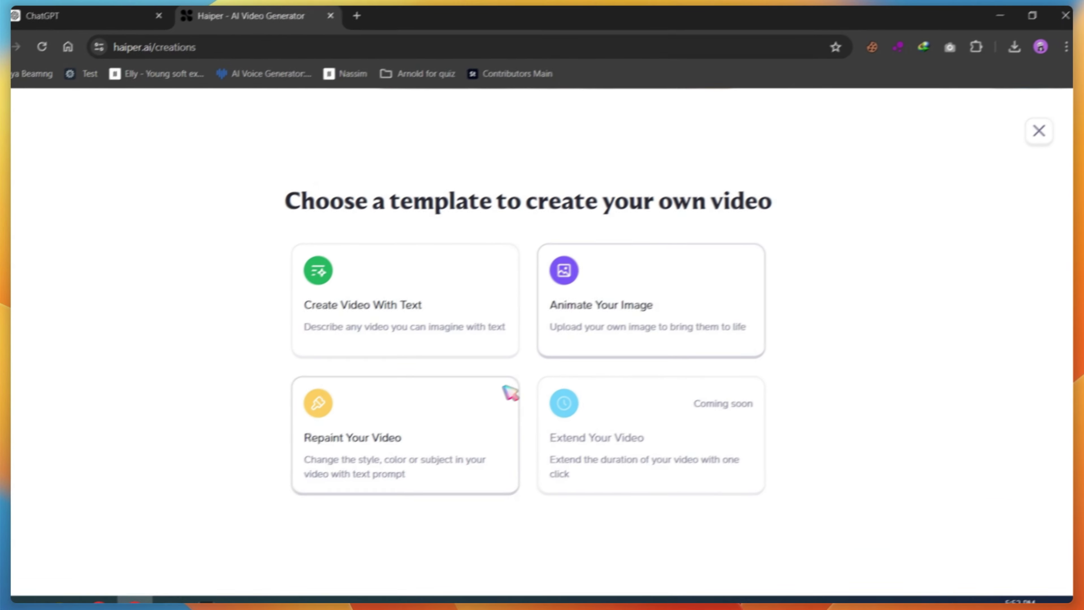
pyautogui.click(577, 312)
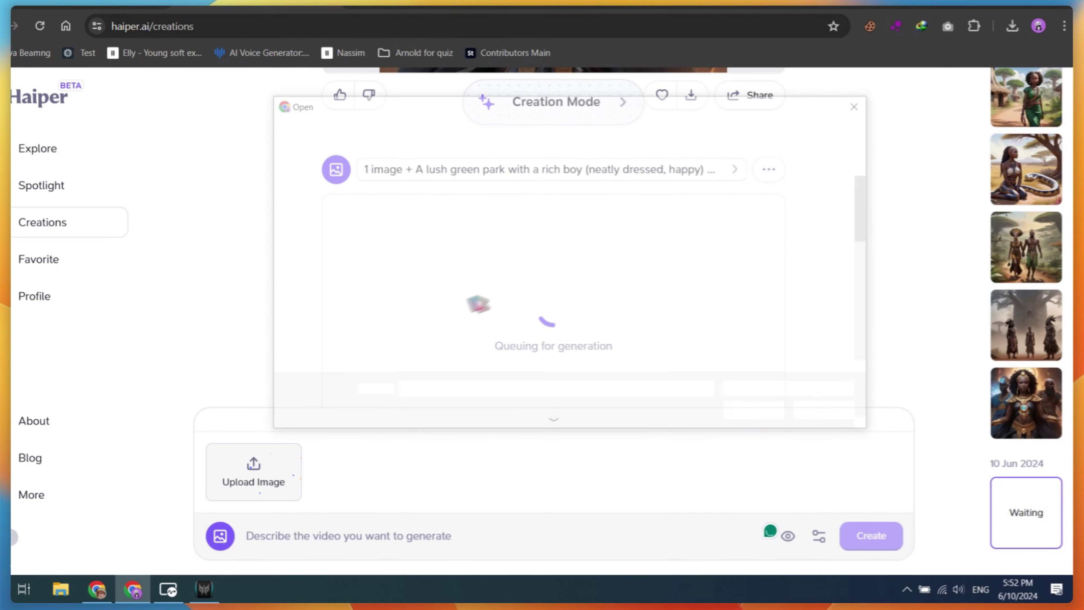
pyautogui.doubleClick(573, 312)
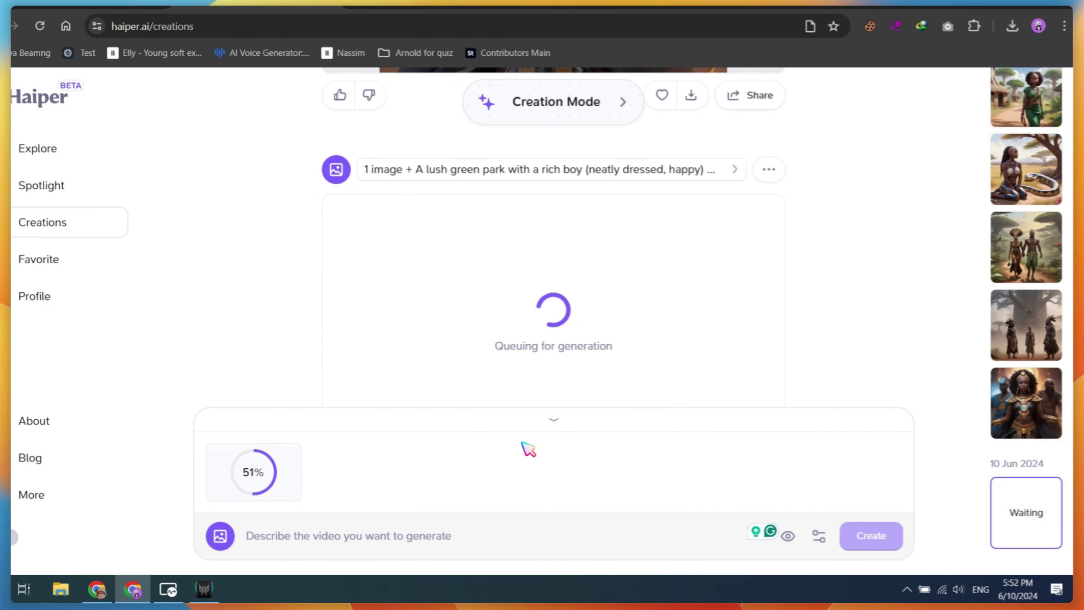
pyautogui.click(818, 536)
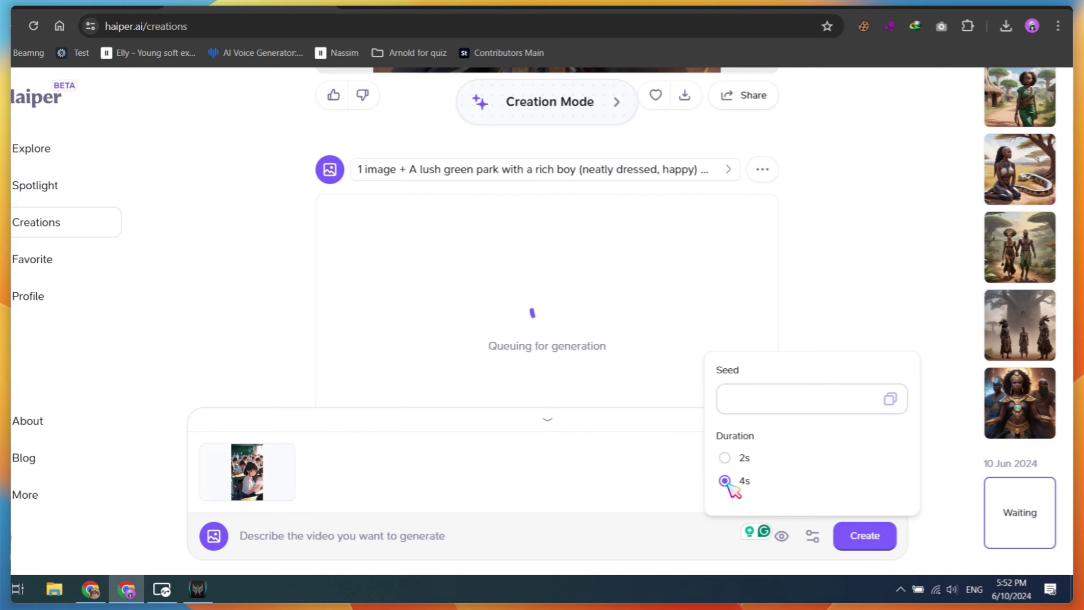
# - Copy the Scene 2 image prompt from ChatGPT into Haiper's video description and create the video
pyautogui.click(68, 20)
pyautogui.scroll(-3, 363, 273)
pyautogui.moveTo(388, 361); pyautogui.dragTo(762, 381)
pyautogui.hotkey('ctrl', 'c')
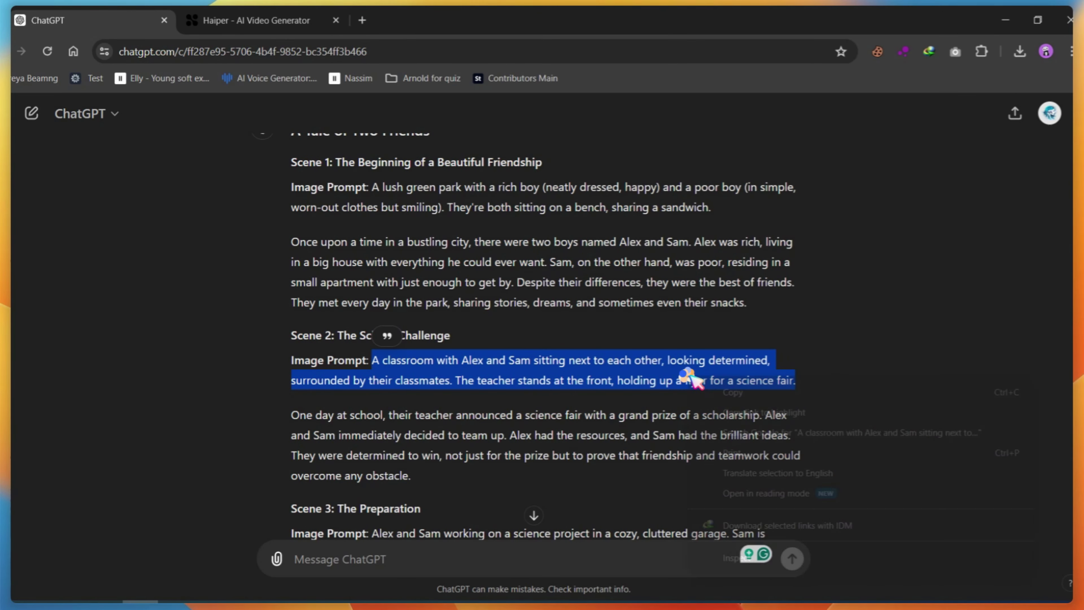
pyautogui.click(273, 20)
pyautogui.click(395, 560)
pyautogui.rightClick(380, 539)
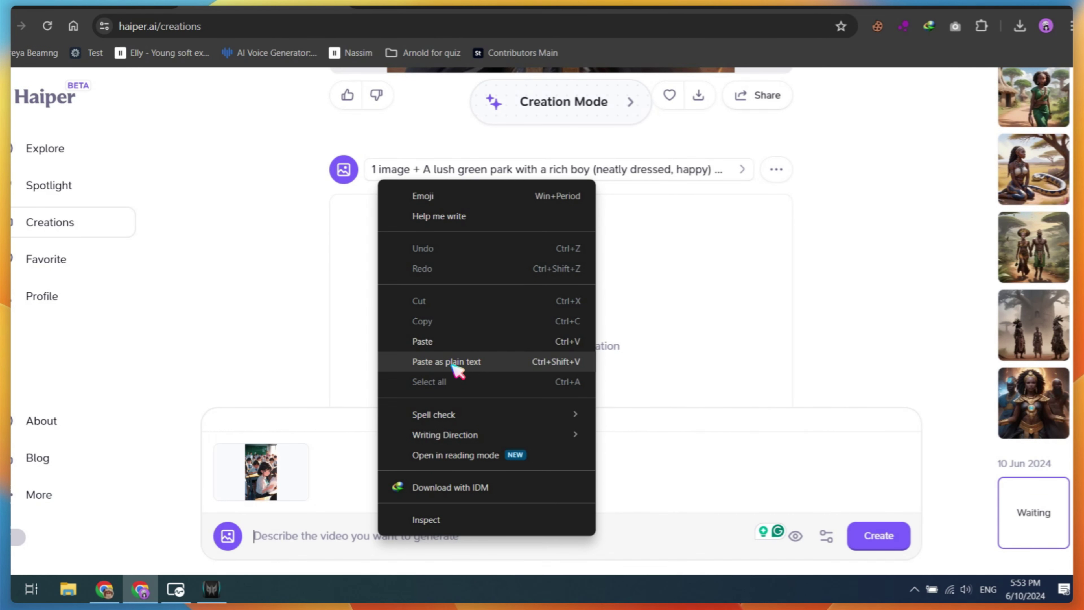
pyautogui.click(455, 363)
pyautogui.click(853, 535)
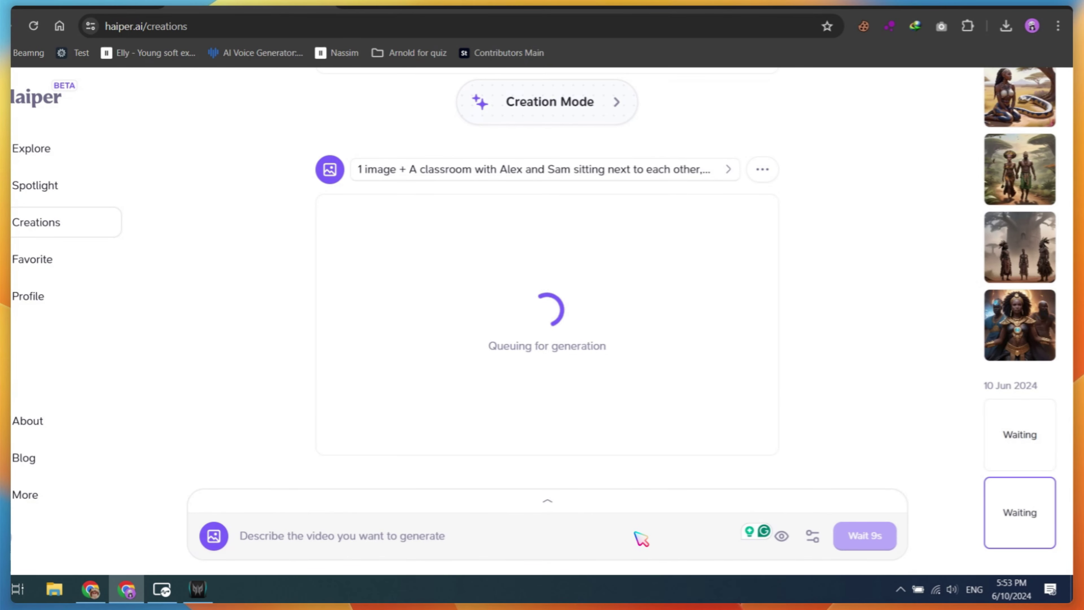
# - Start another Animate Your Image video and upload the garage scene image for Scene 3
pyautogui.click(213, 535)
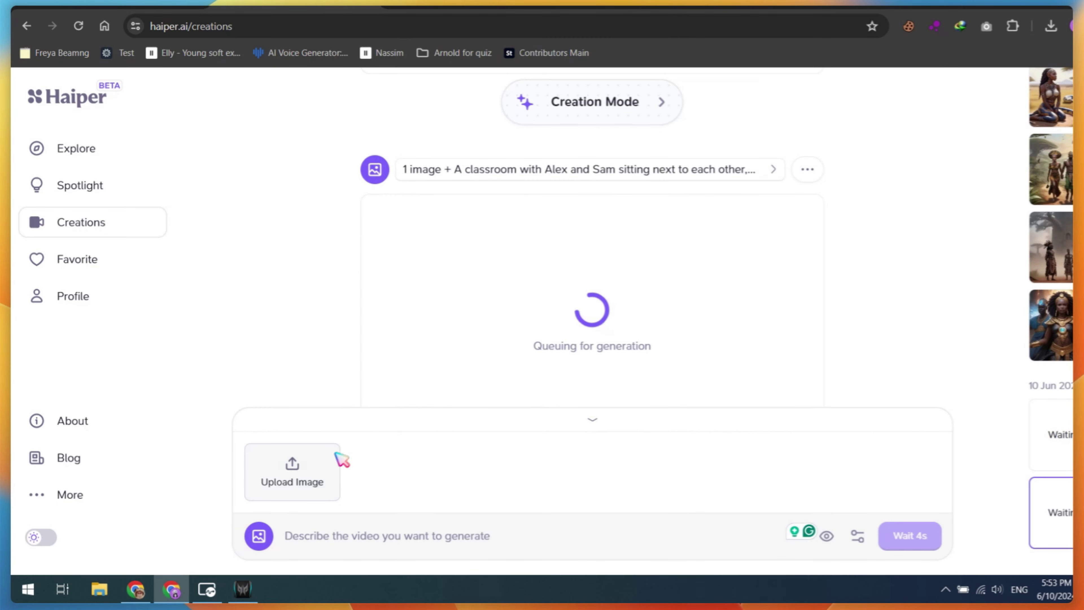
pyautogui.click(335, 459)
pyautogui.scroll(-5, 683, 256)
pyautogui.doubleClick(707, 233)
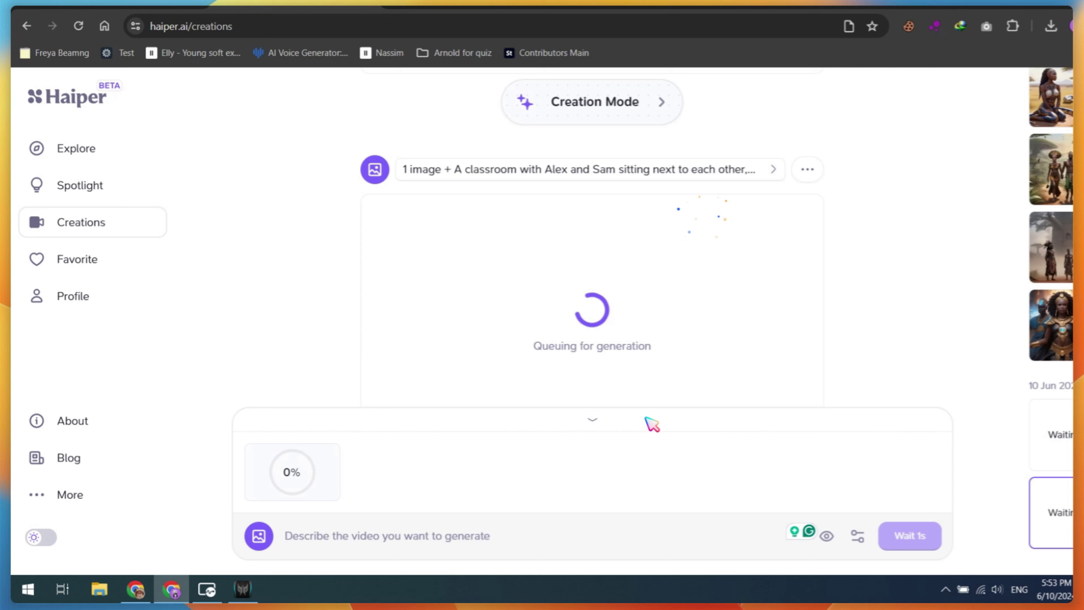
# - Switch to ChatGPT and copy the Scene 3 image prompt
pyautogui.click(153, 11)
pyautogui.scroll(-3, 399, 377)
pyautogui.moveTo(402, 436); pyautogui.dragTo(665, 453)
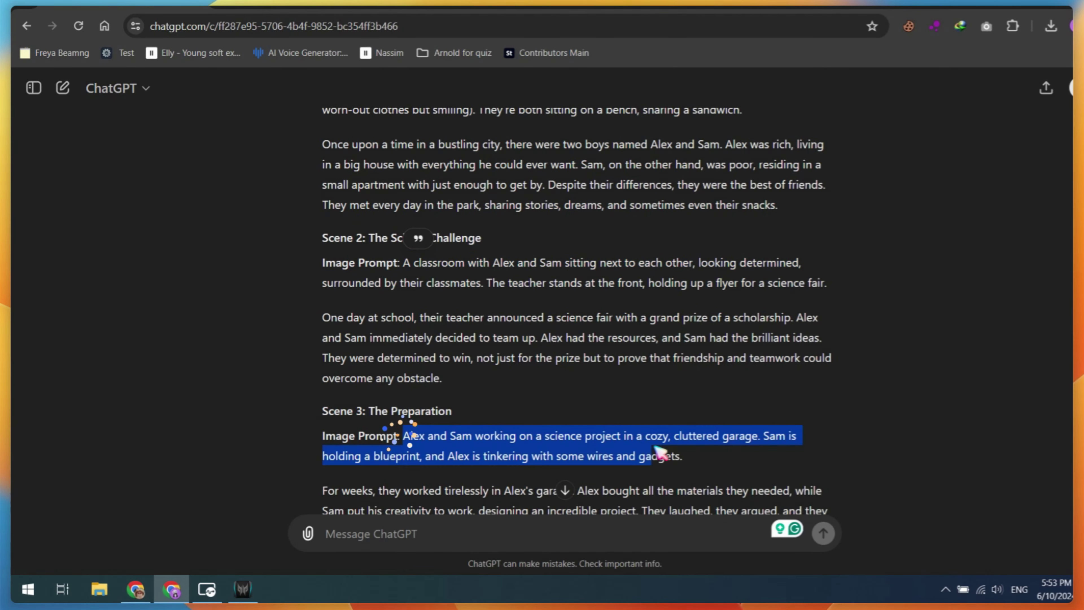
pyautogui.rightClick(662, 448)
pyautogui.click(706, 266)
# - Back in Haiper, set the duration to 4s and create the video with the copied Scene 3 prompt as its description
pyautogui.hotkey('ctrl', 'Tab')
pyautogui.click(857, 535)
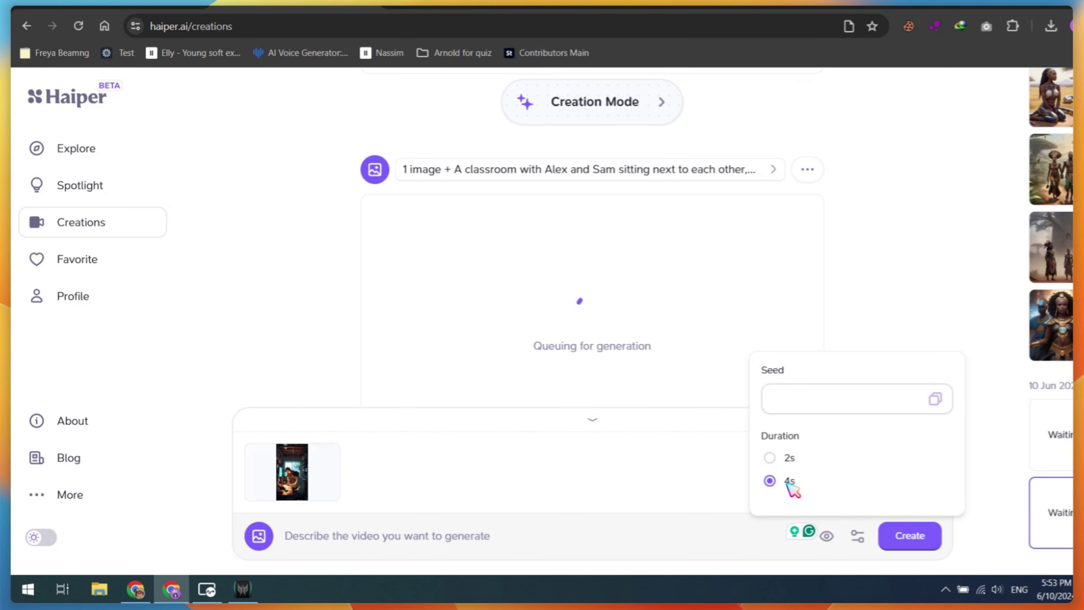
pyautogui.click(788, 486)
pyautogui.click(615, 538)
pyautogui.rightClick(614, 539)
pyautogui.click(661, 346)
pyautogui.click(908, 539)
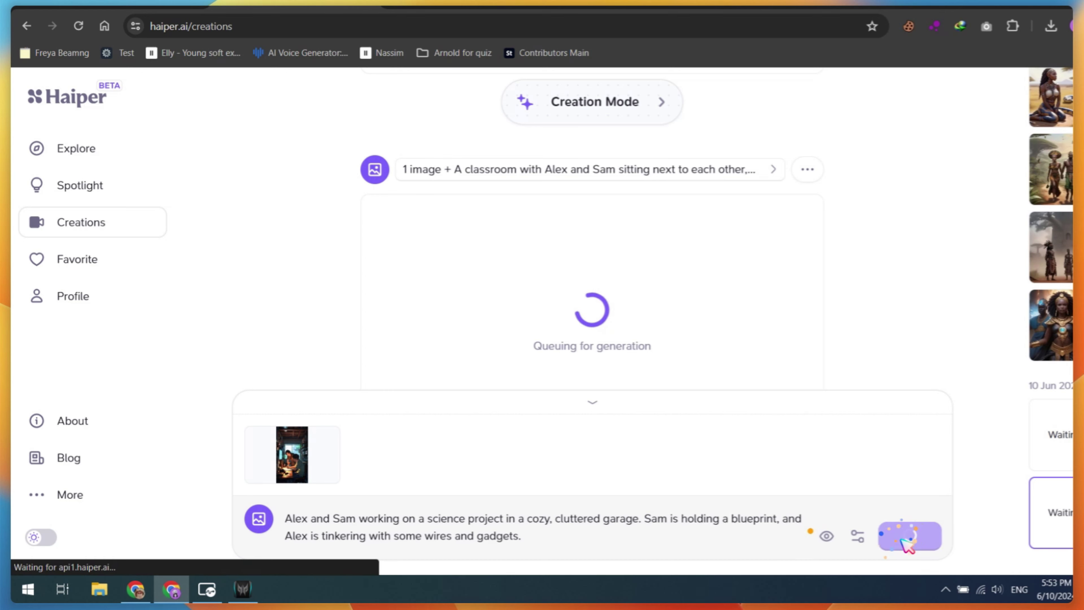
# - Copy the Scene 4 image prompt from ChatGPT and return to Haiper
pyautogui.click(153, 9)
pyautogui.scroll(-4, 416, 384)
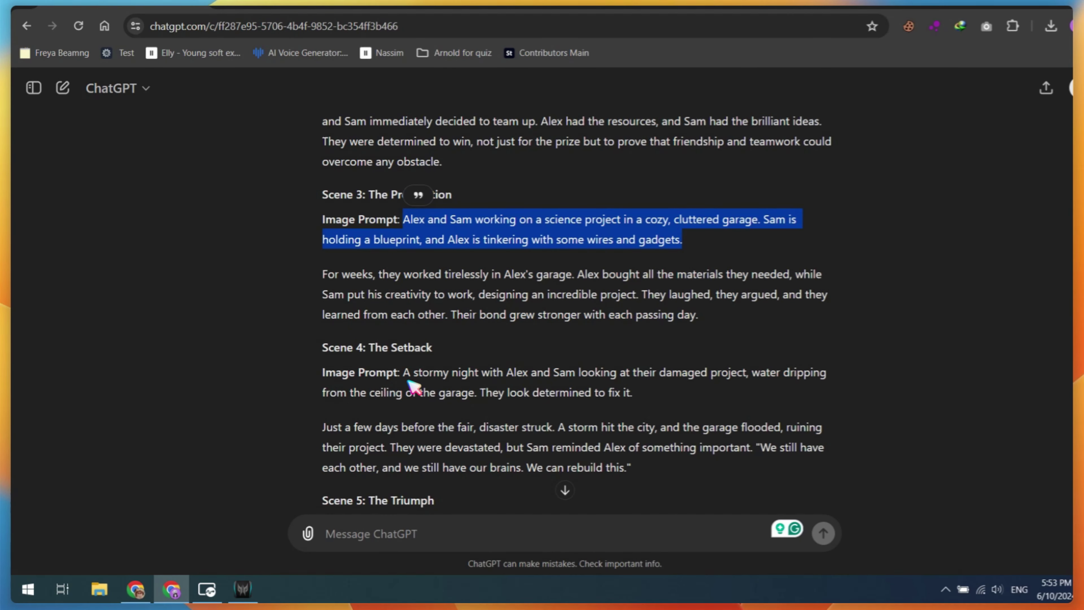
pyautogui.moveTo(402, 372); pyautogui.dragTo(617, 391)
pyautogui.rightClick(619, 391)
pyautogui.click(657, 209)
pyautogui.hotkey('ctrl', 'Tab')
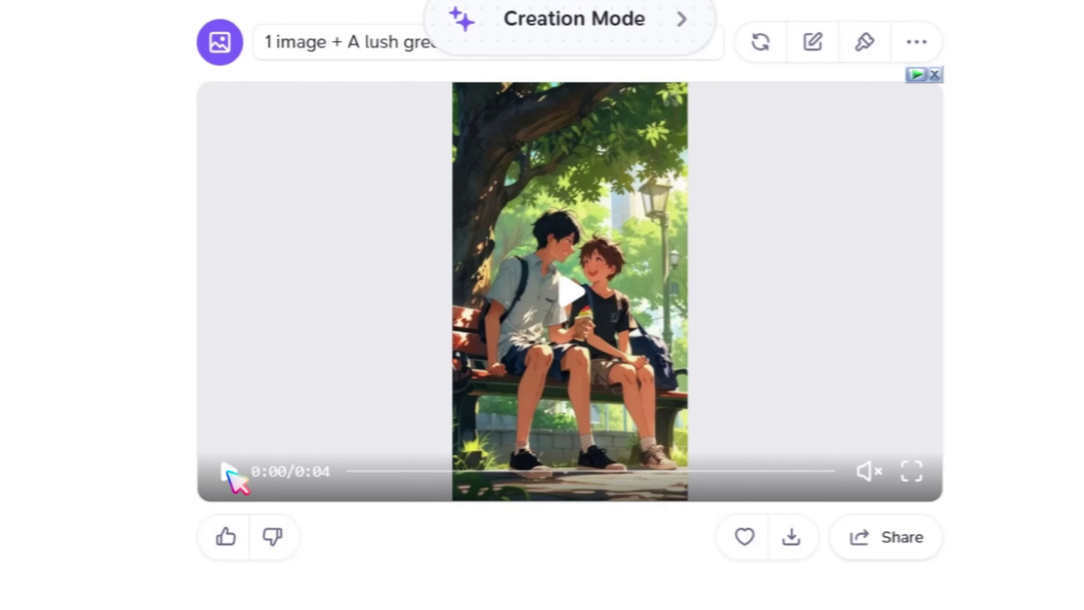
# - Play the finished park bench video in Haiper and download it as 11.mp4
pyautogui.click(228, 471)
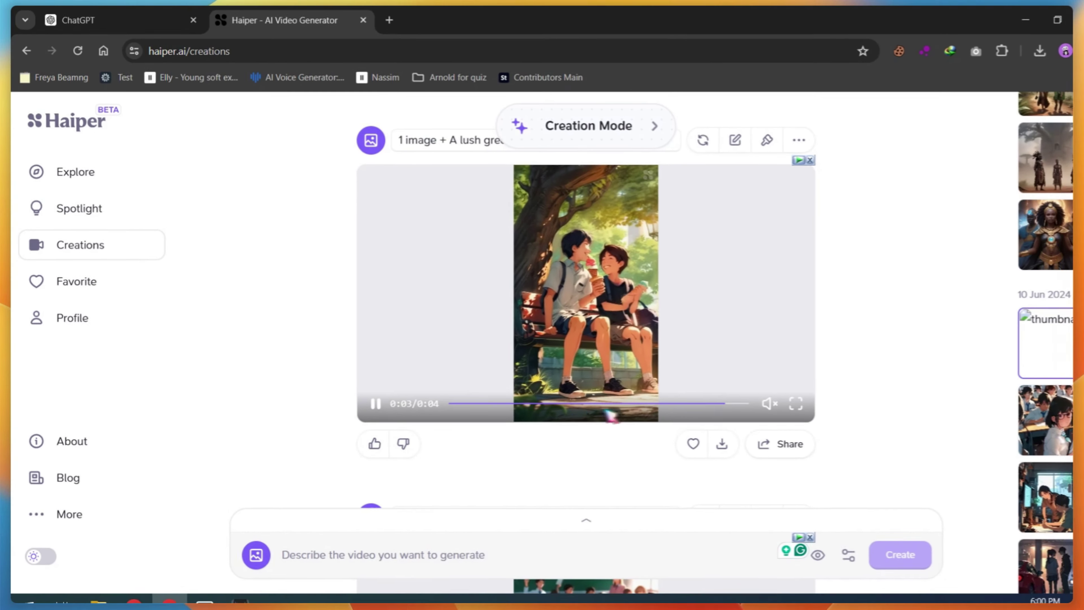
pyautogui.click(721, 444)
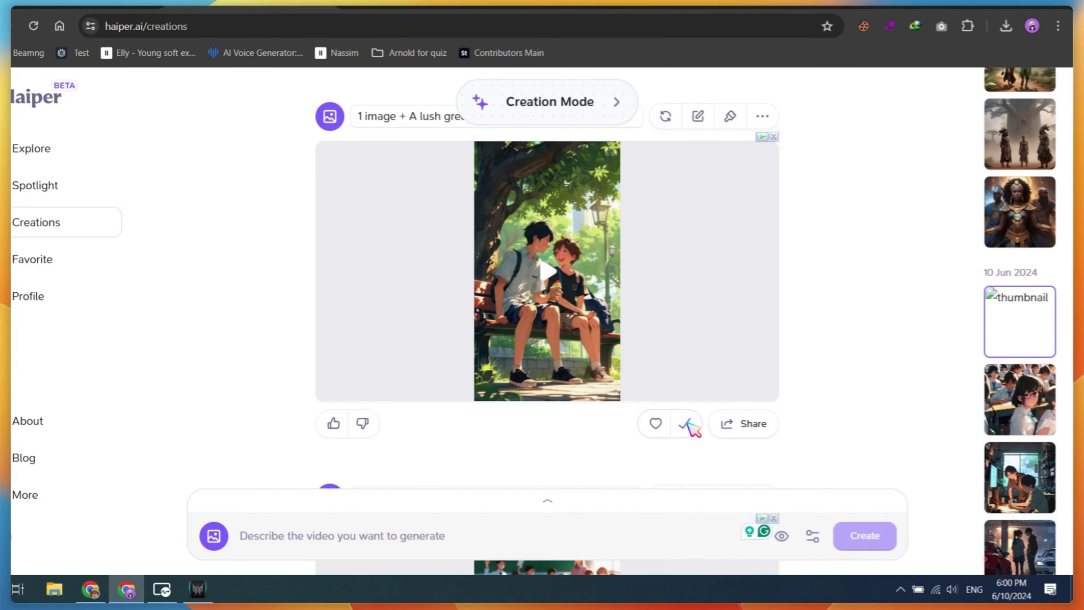
pyautogui.write('1')
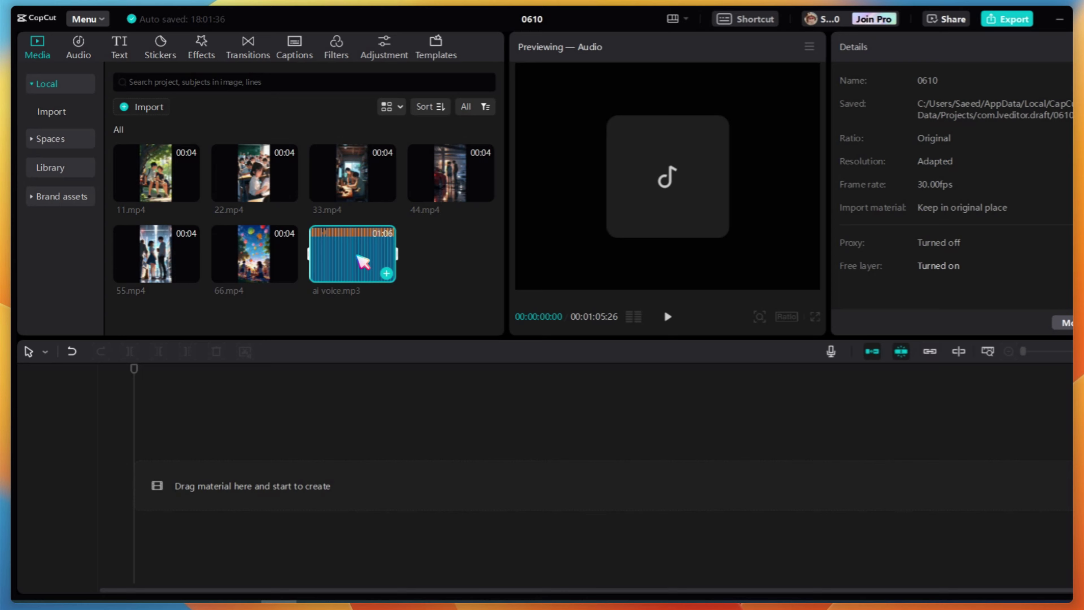
# - Switch to CapCut and place ai voice.mp3 on the timeline with clips 11.mp4 through 66.mp4 in order on the video track
pyautogui.moveTo(363, 261); pyautogui.dragTo(123, 534)
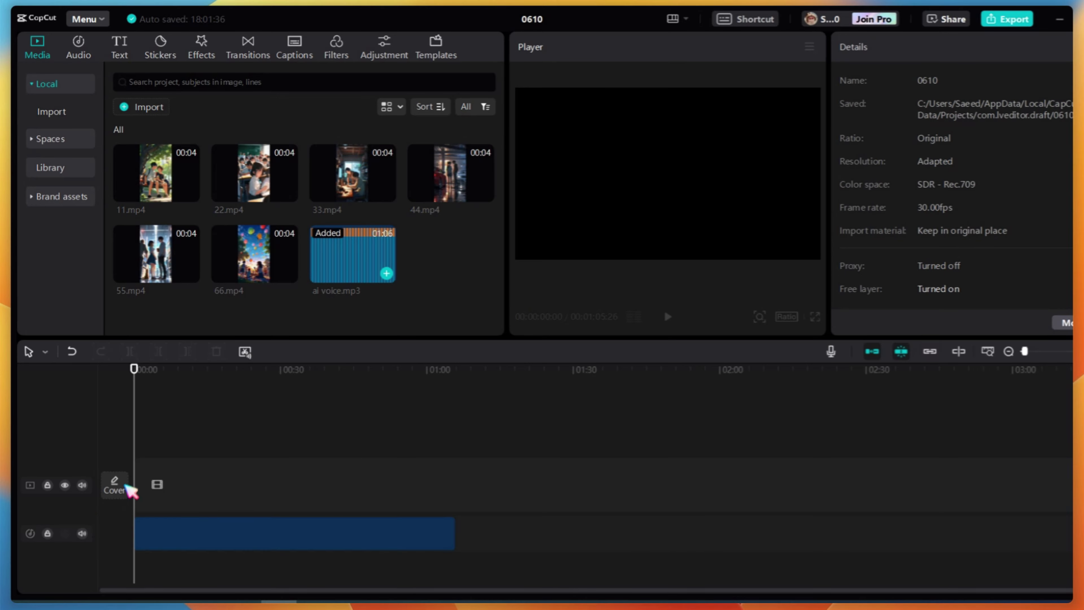
pyautogui.moveTo(170, 183); pyautogui.dragTo(149, 484)
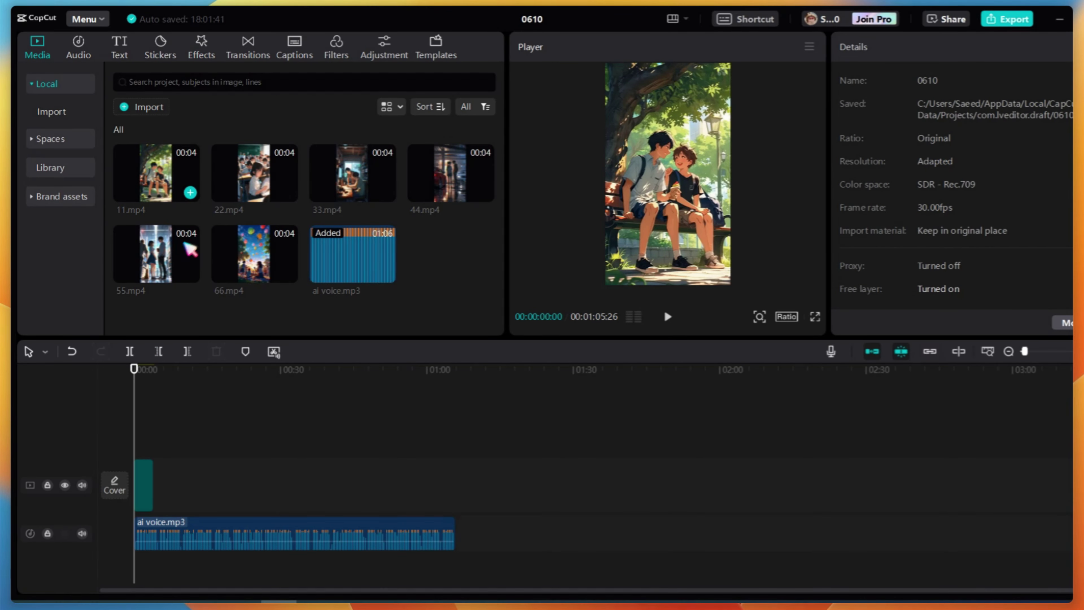
pyautogui.moveTo(254, 179); pyautogui.dragTo(165, 486)
pyautogui.moveTo(352, 179); pyautogui.dragTo(205, 503)
pyautogui.moveTo(450, 179); pyautogui.dragTo(216, 484)
pyautogui.moveTo(155, 254); pyautogui.dragTo(226, 476)
pyautogui.moveTo(254, 254); pyautogui.dragTo(268, 480)
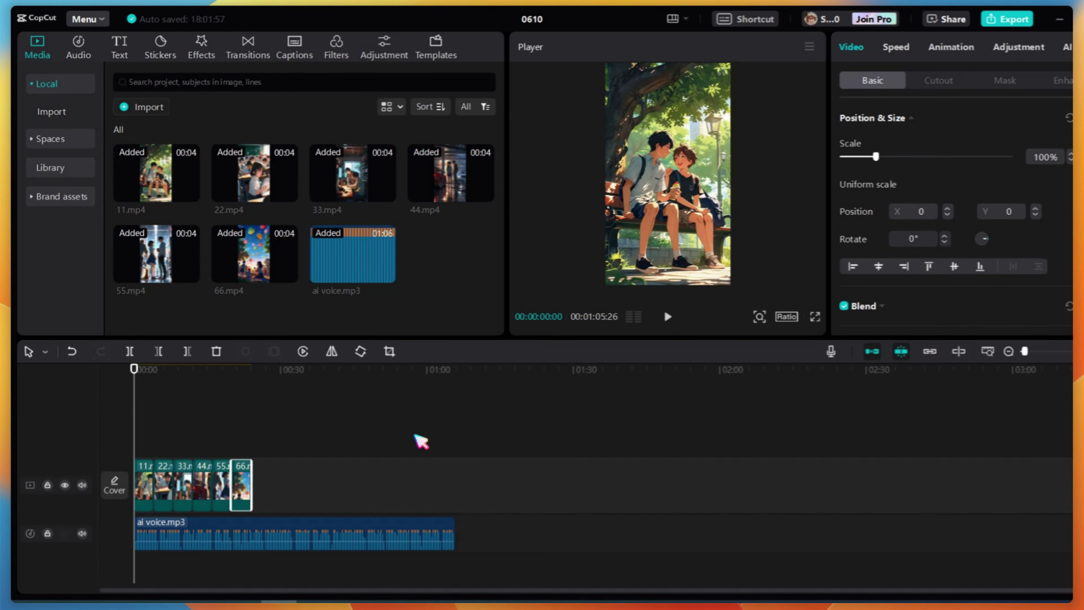
pyautogui.click(362, 448)
pyautogui.click(310, 540)
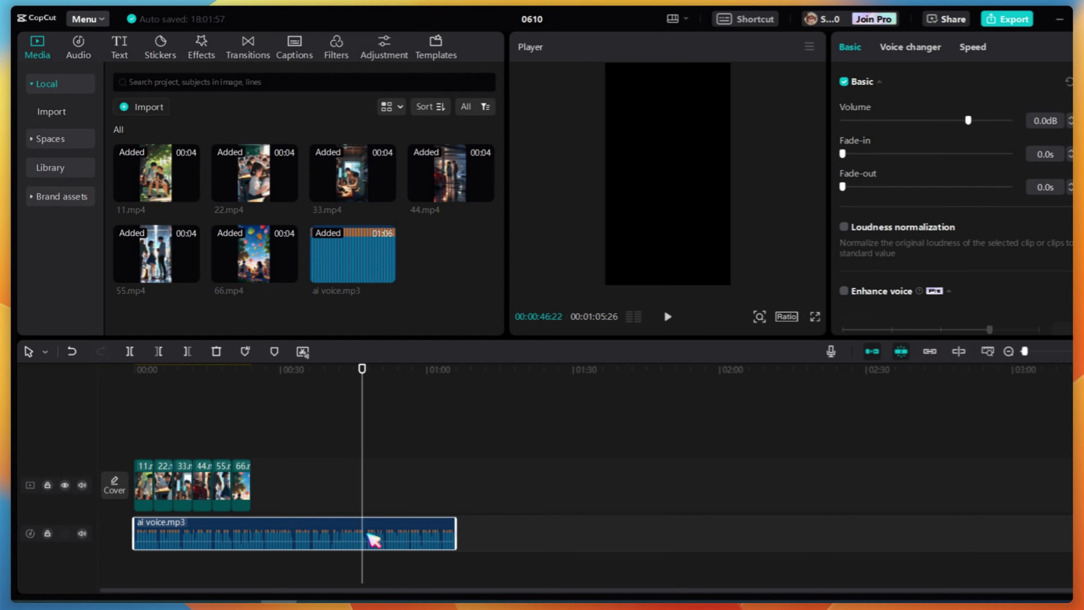
pyautogui.click(177, 493)
pyautogui.click(344, 389)
pyautogui.click(135, 411)
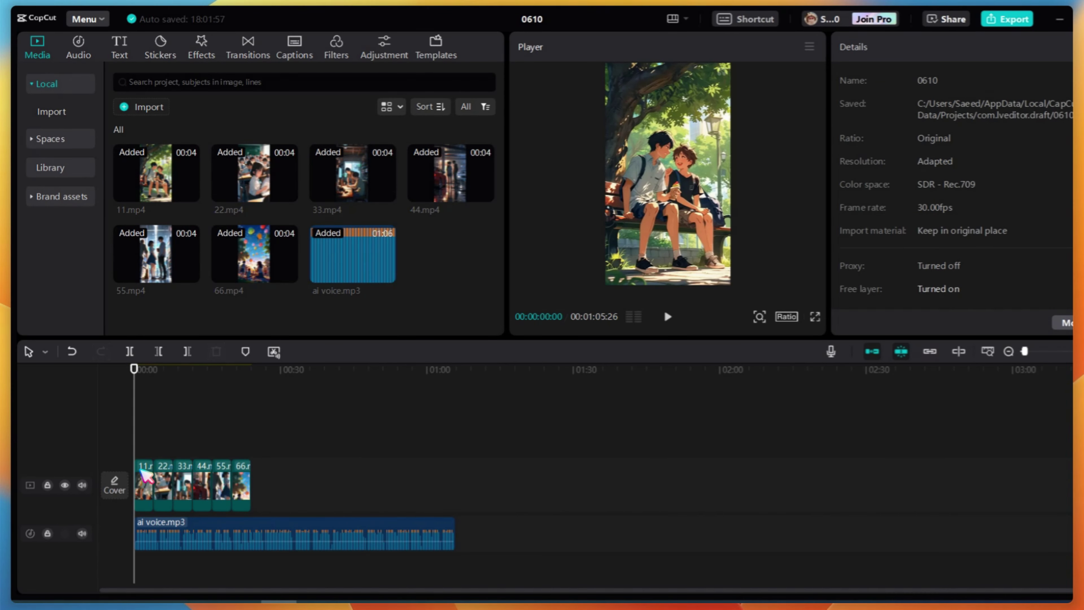
# - Slow the first clip, 11.mp4, down to 0.3x speed
pyautogui.click(145, 468)
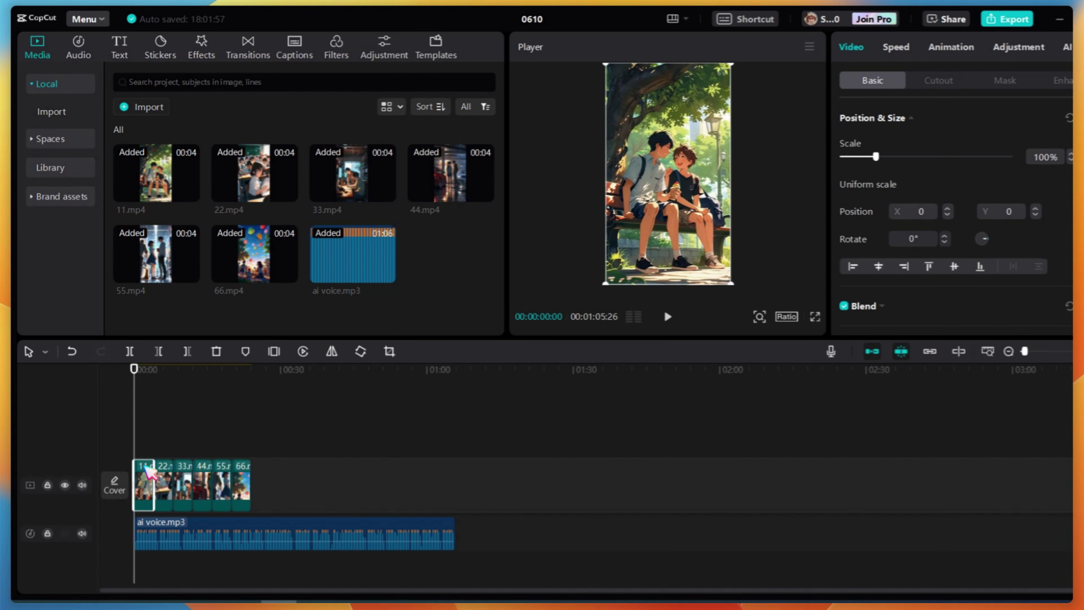
pyautogui.click(896, 47)
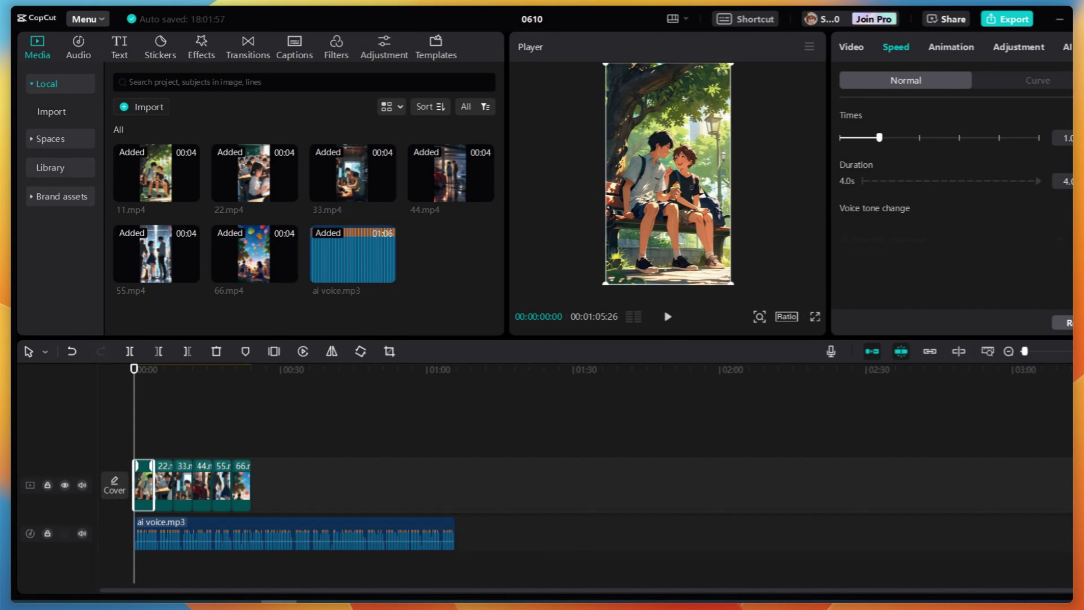
pyautogui.click(1054, 142)
pyautogui.click(1054, 142)
pyautogui.click(1054, 141)
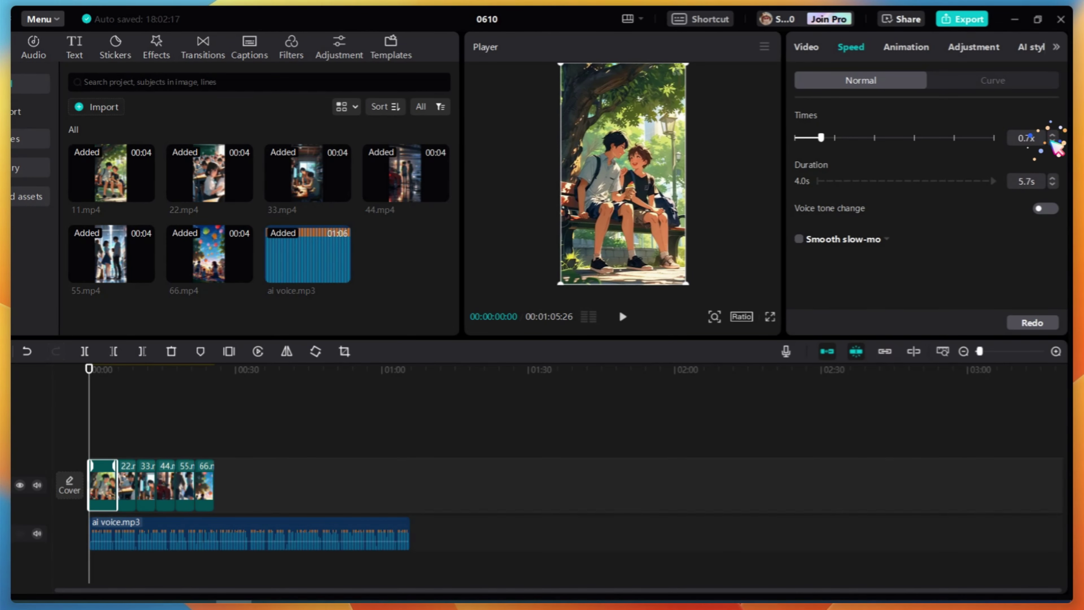
pyautogui.click(1054, 142)
pyautogui.click(1054, 142)
pyautogui.click(1054, 141)
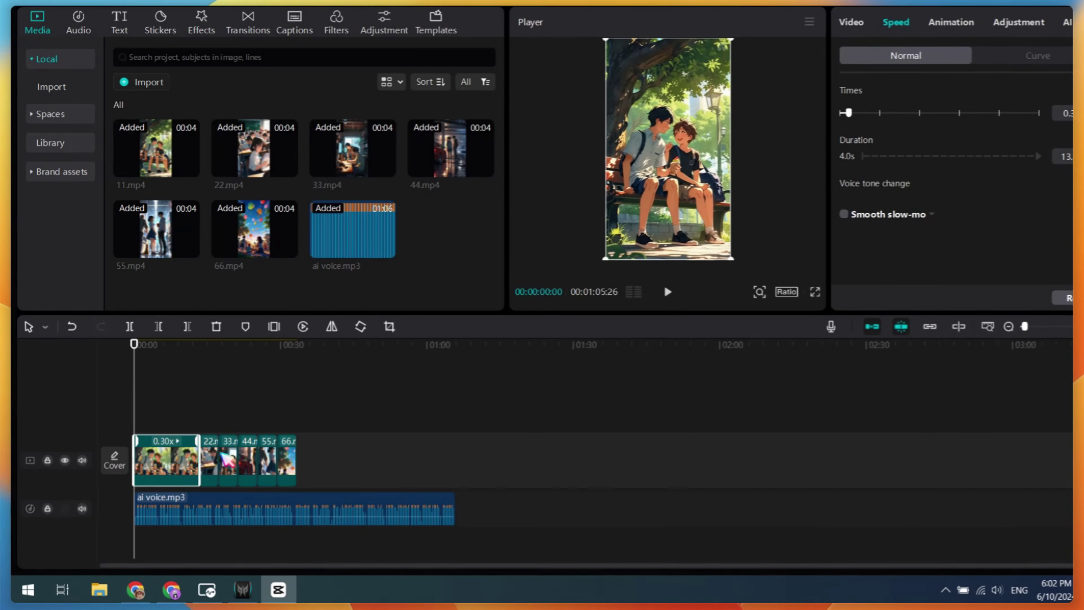
# - Slow clip 22.mp4 to 0.3x, clip 33.mp4 to 0.5x and clip 44.mp4 to 0.4x speed
pyautogui.click(164, 487)
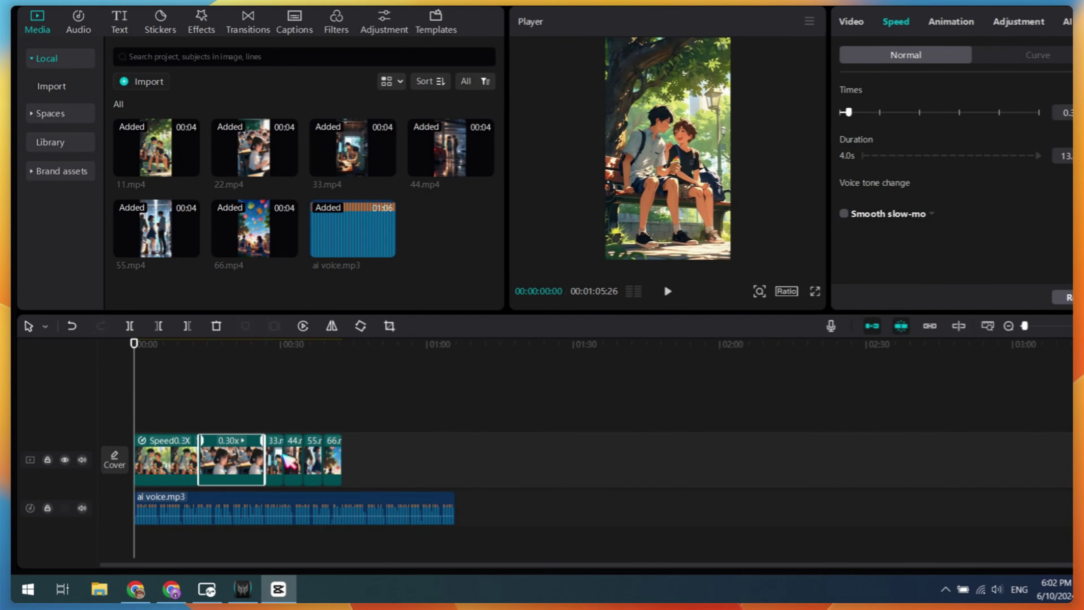
pyautogui.click(229, 485)
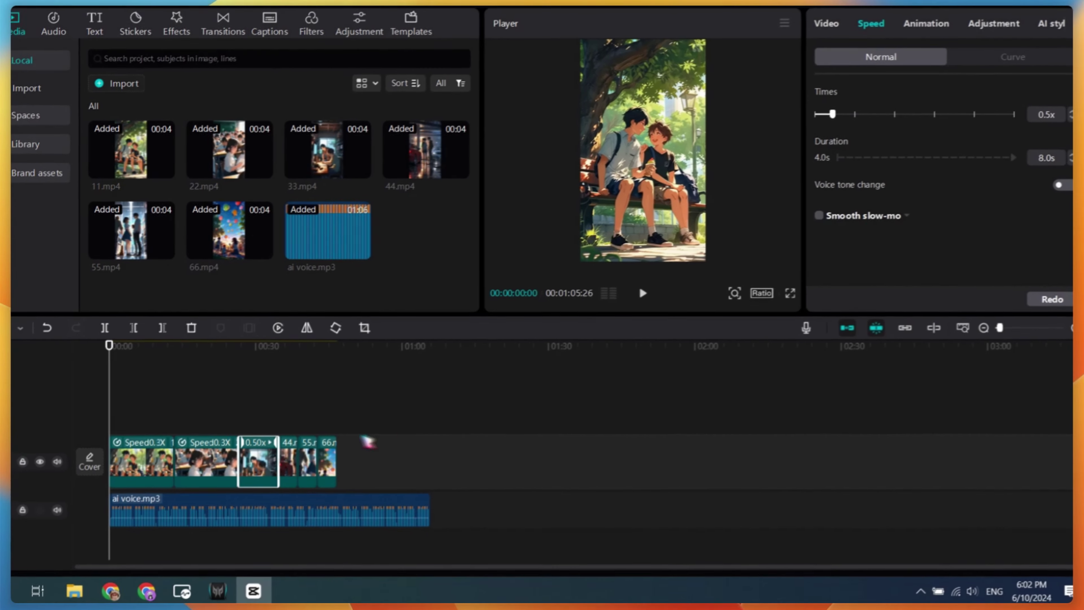
pyautogui.click(262, 486)
pyautogui.click(1054, 142)
pyautogui.click(1054, 142)
pyautogui.click(1053, 142)
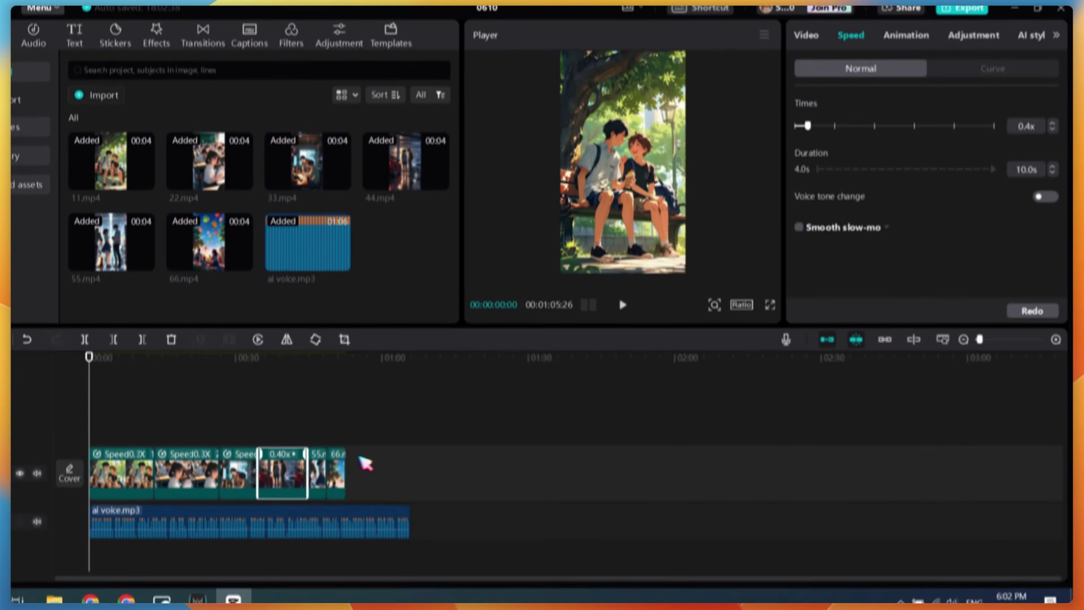
# - Slow down clips 55.mp4 and 66.mp4 to fill the remaining length of the voice-over
pyautogui.click(307, 487)
pyautogui.click(1053, 141)
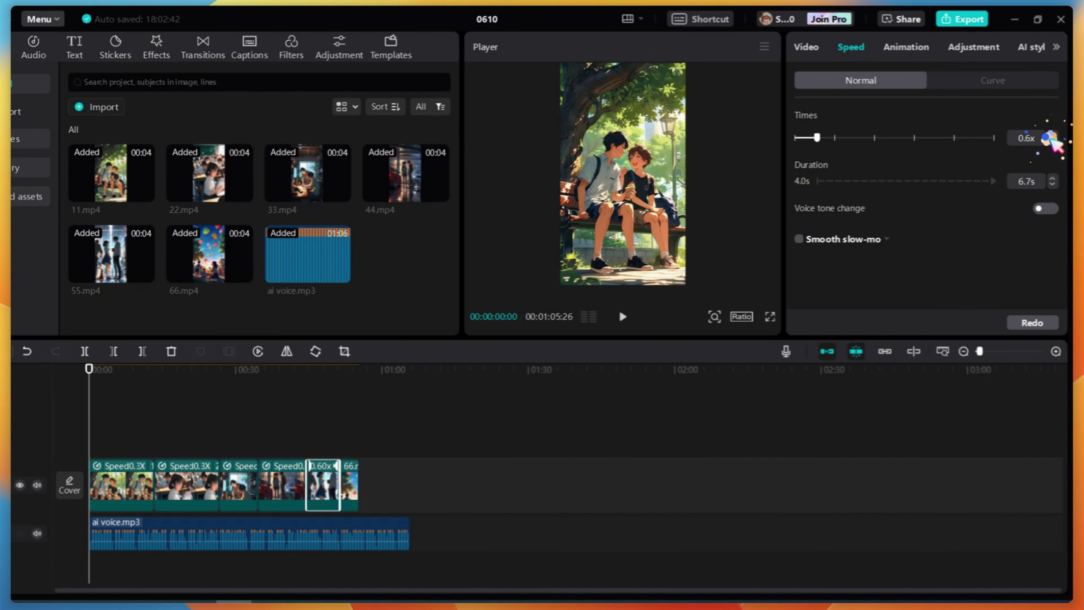
pyautogui.click(356, 485)
pyautogui.click(1053, 140)
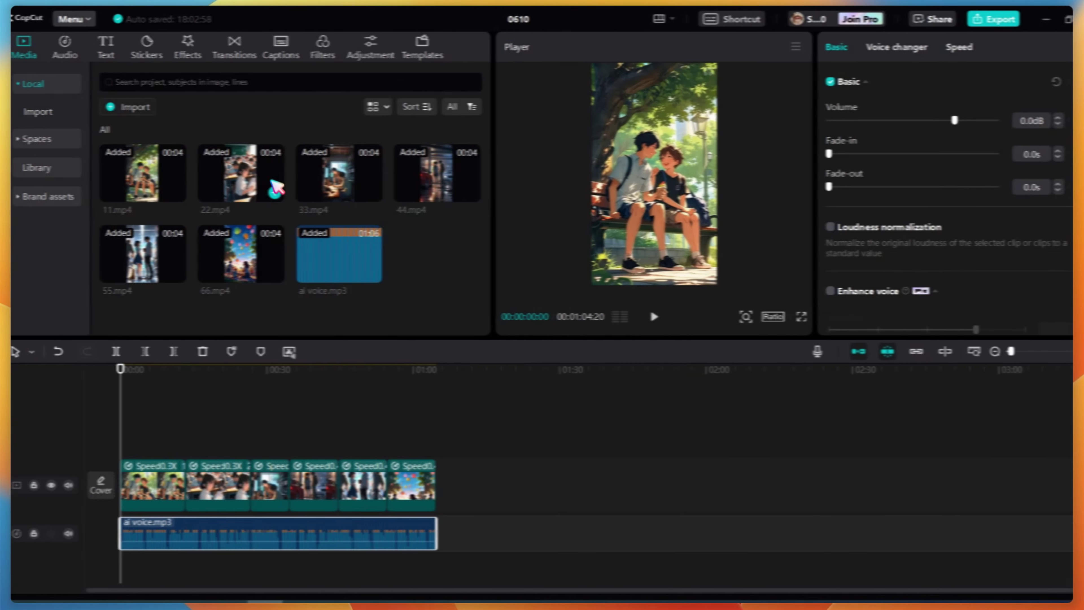
# - Add the Black Fade transition at every cut between the six clips and play the result
pyautogui.click(238, 53)
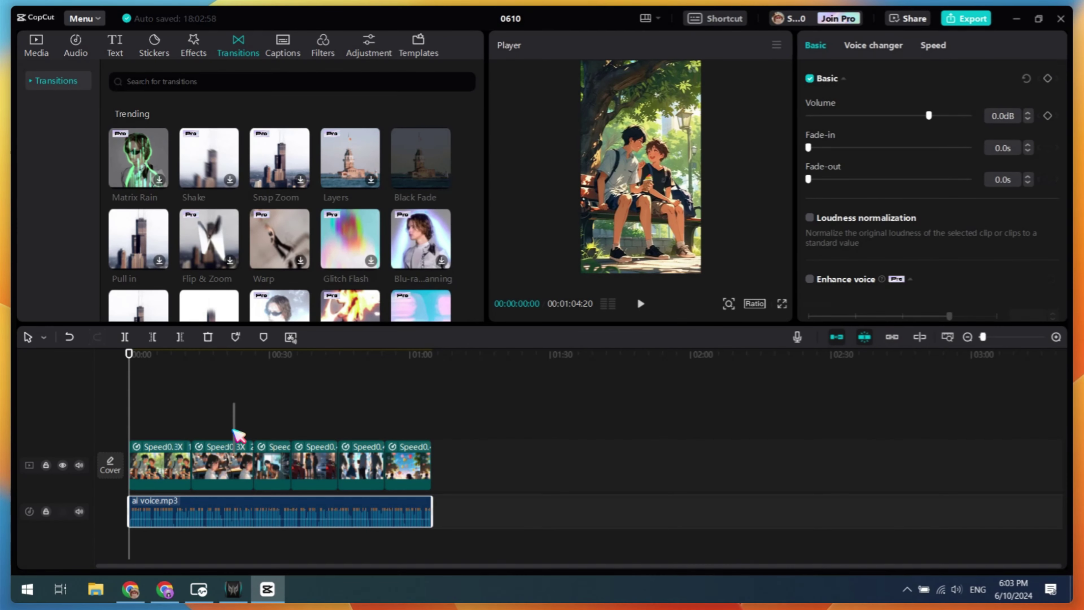
pyautogui.moveTo(234, 428); pyautogui.dragTo(235, 429)
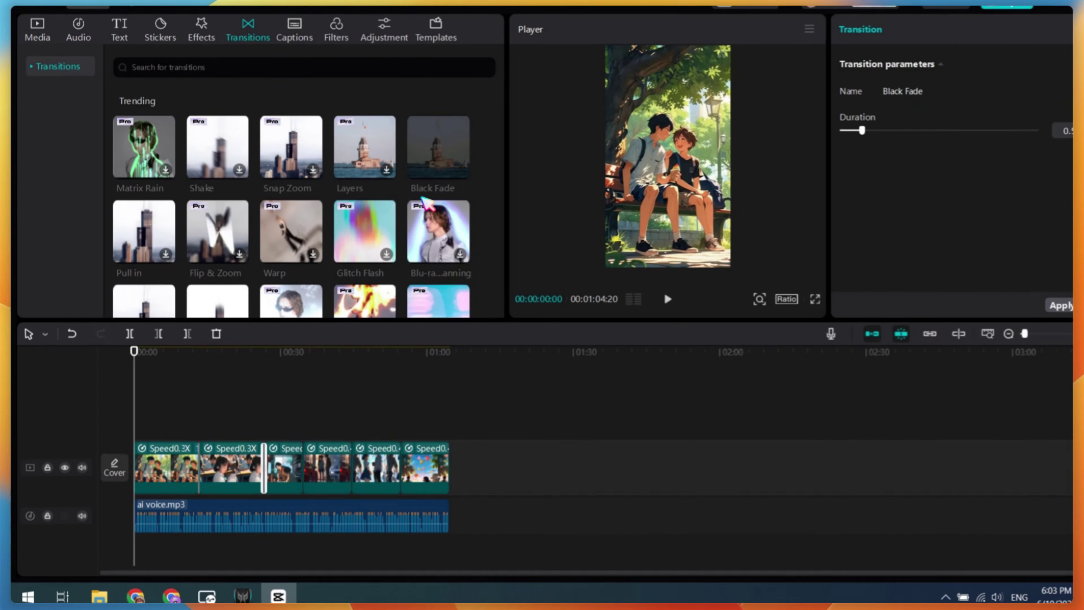
pyautogui.moveTo(434, 153); pyautogui.dragTo(352, 466)
pyautogui.moveTo(434, 182); pyautogui.dragTo(403, 453)
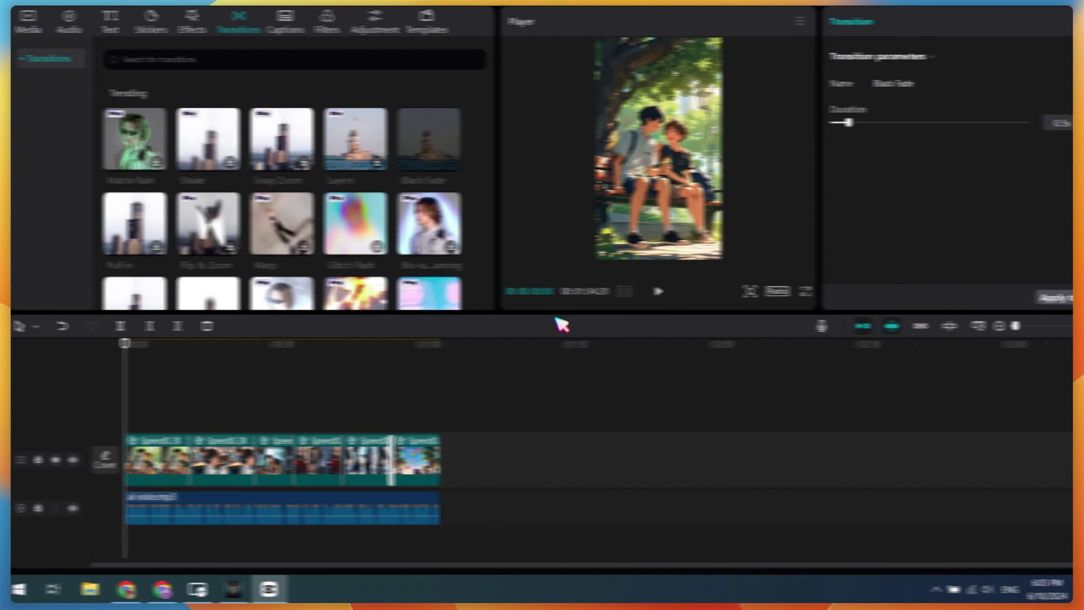
pyautogui.click(667, 291)
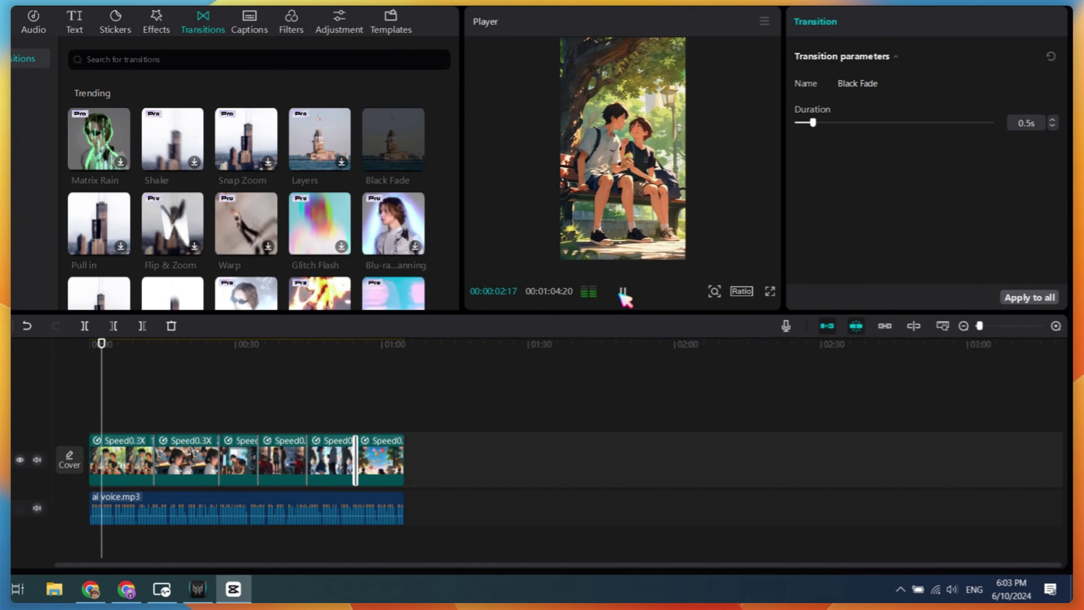
# - Apply the Pan Right combo animation to the first clip on the timeline
pyautogui.click(141, 459)
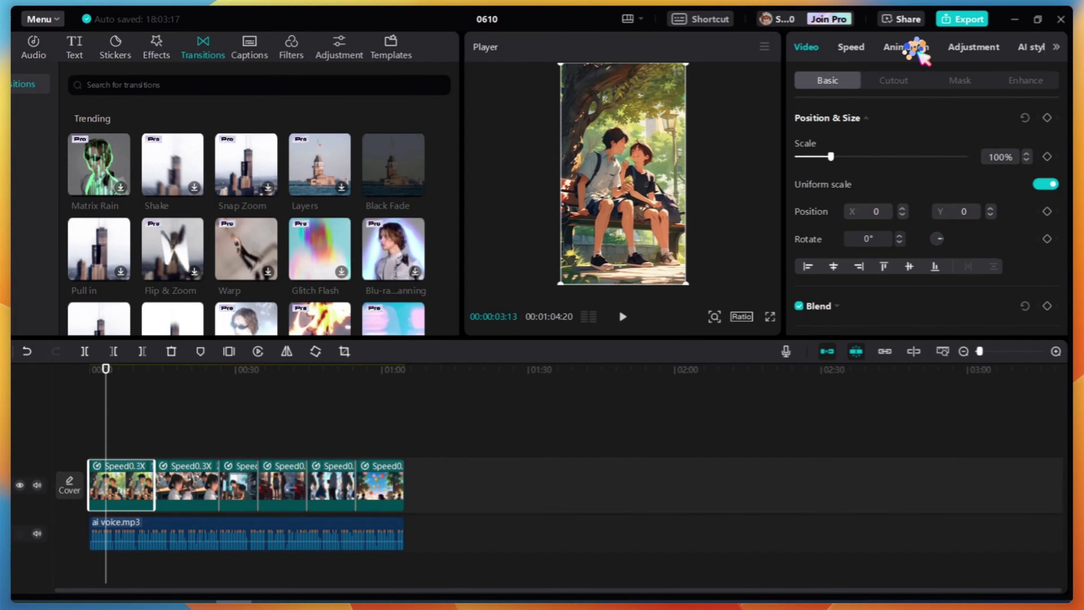
pyautogui.click(917, 45)
pyautogui.click(1013, 81)
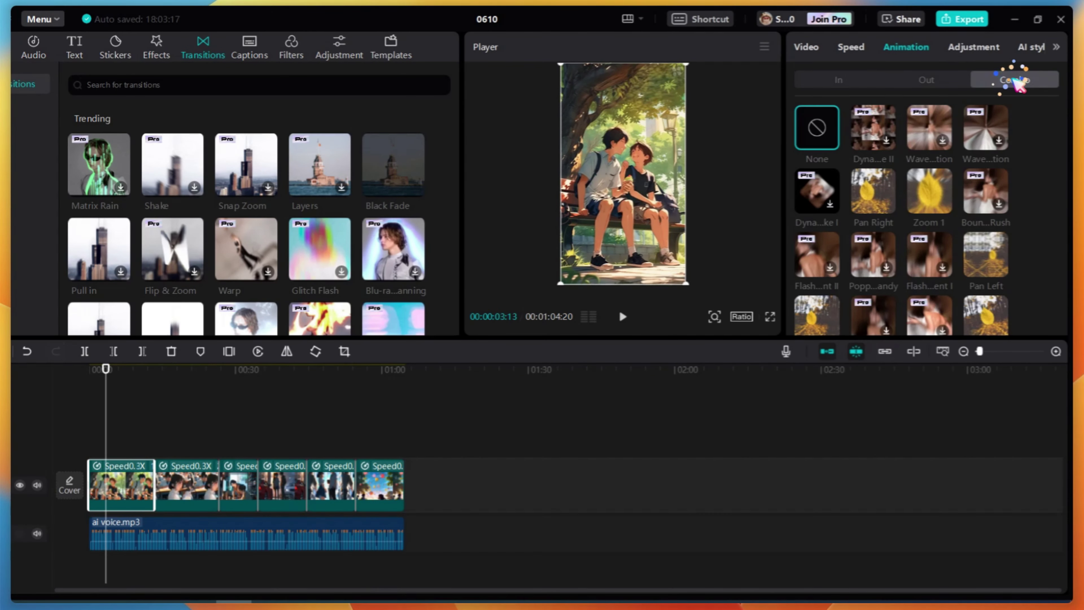
pyautogui.click(873, 196)
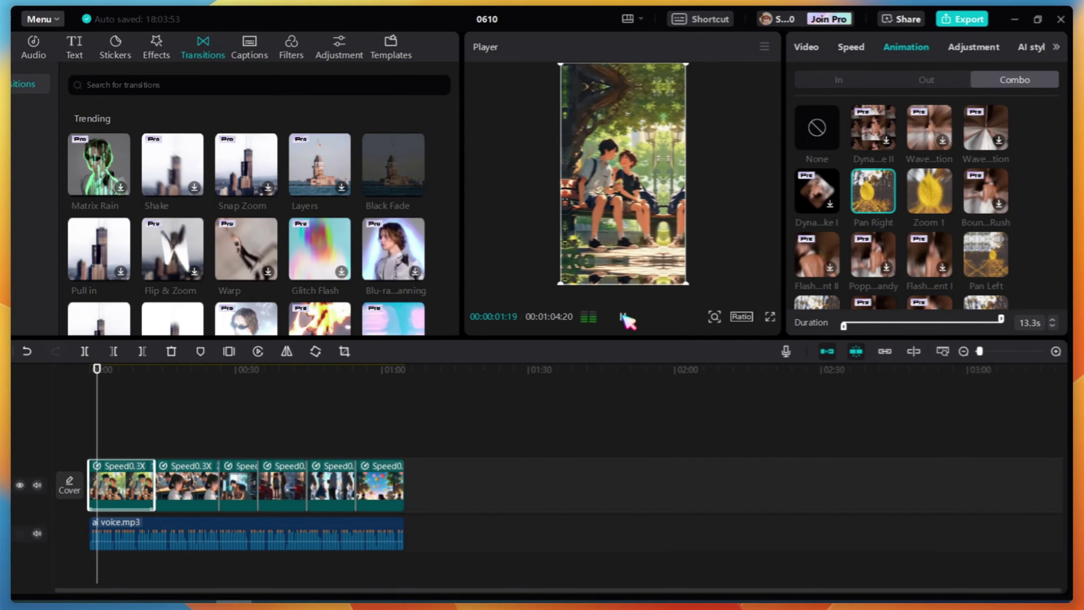
# - Apply the Pan Right combo animation to each of the remaining five clips on the timeline
pyautogui.click(187, 487)
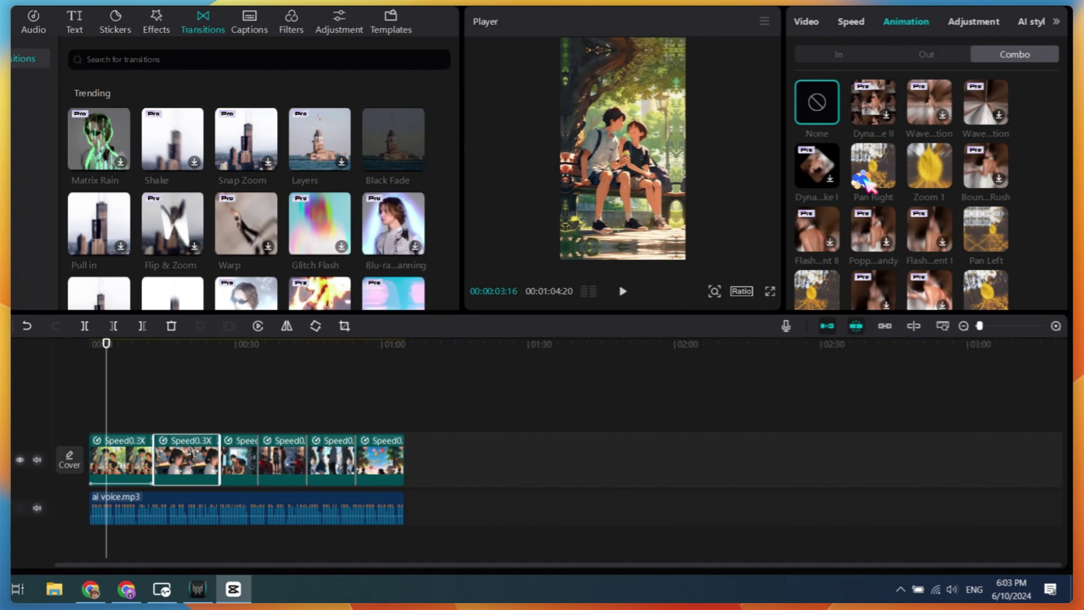
pyautogui.click(866, 196)
pyautogui.click(239, 487)
pyautogui.click(865, 196)
pyautogui.click(282, 461)
pyautogui.click(869, 175)
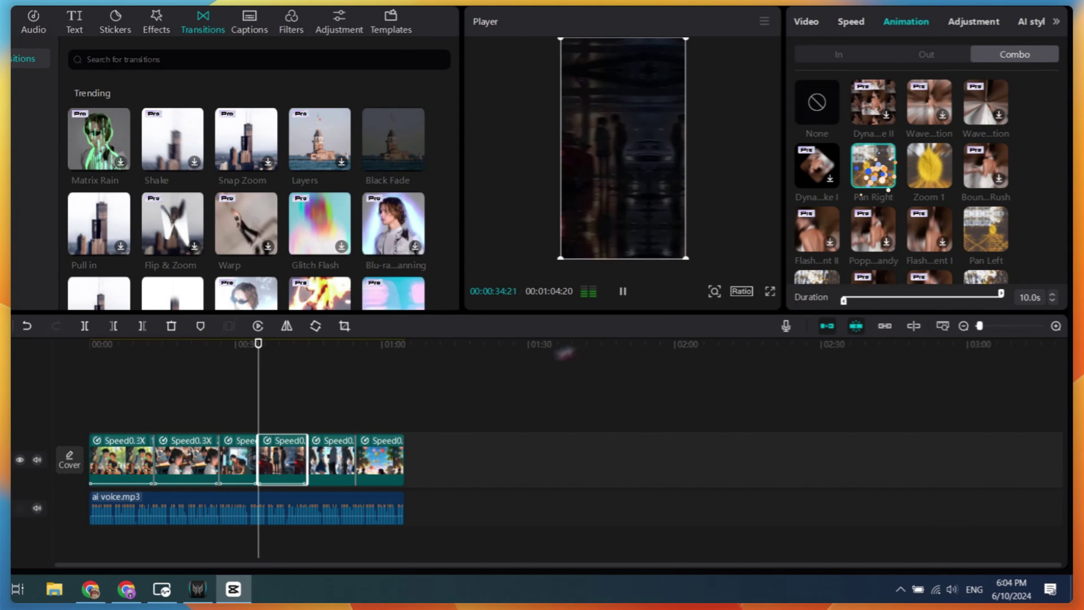
pyautogui.click(331, 461)
pyautogui.click(868, 175)
pyautogui.click(380, 459)
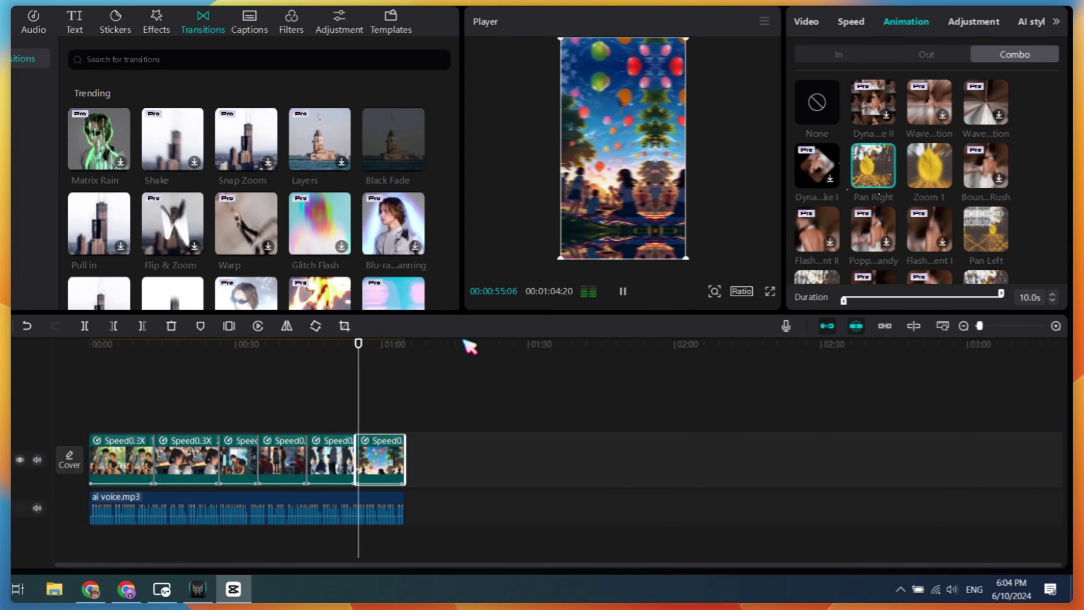
pyautogui.moveTo(365, 348); pyautogui.dragTo(121, 386)
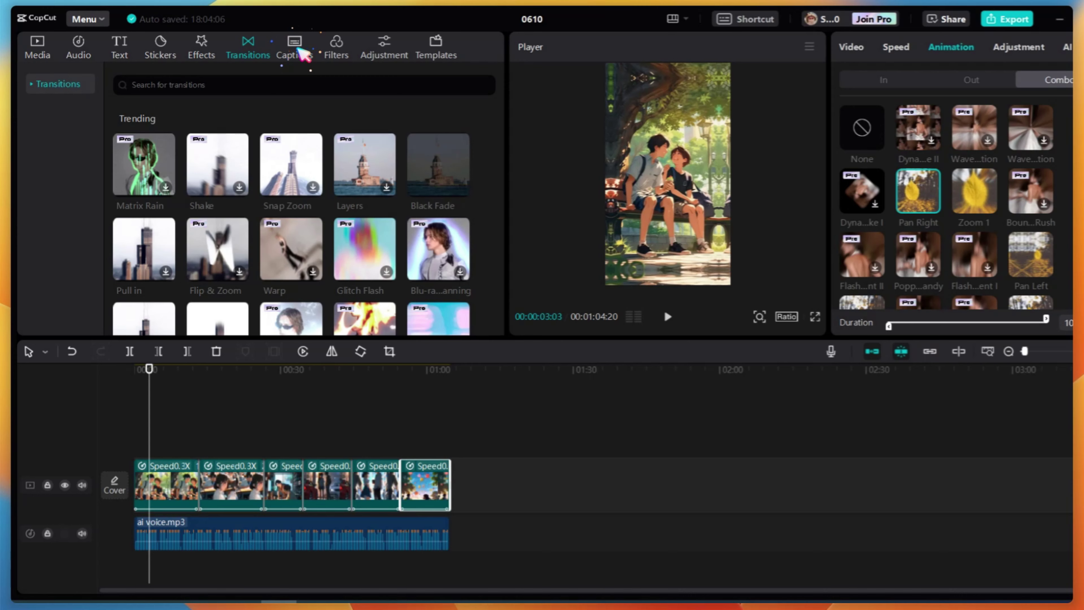
# - Generate automatic captions from the voice-over with English as the spoken language
pyautogui.click(295, 26)
pyautogui.click(467, 323)
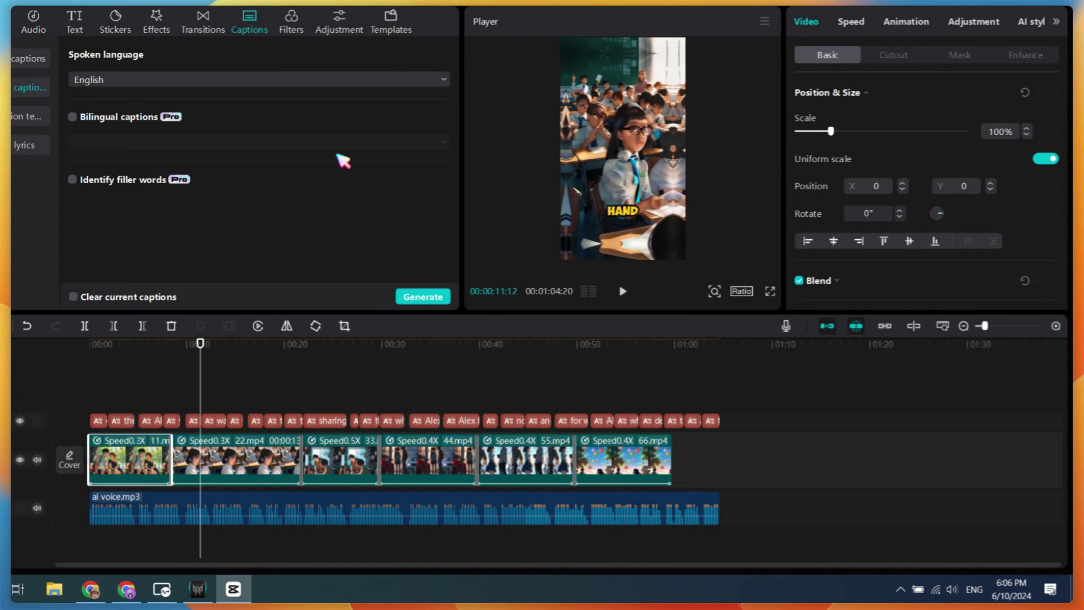
# - Add the Sunshine music track as background audio on a separate track below ai voice.mp3
pyautogui.click(33, 24)
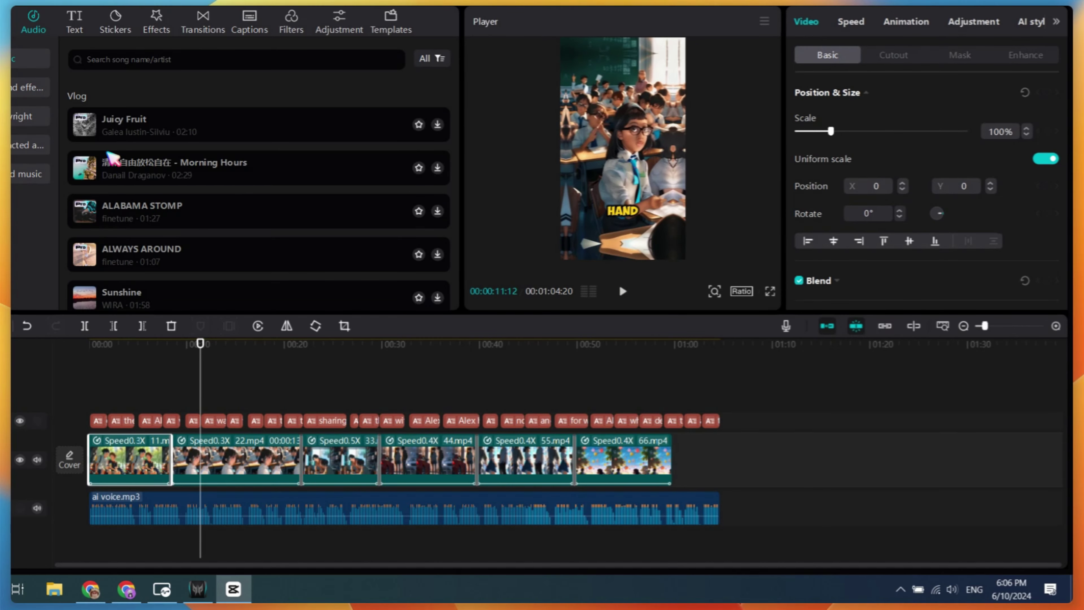
pyautogui.scroll(-2, 129, 177)
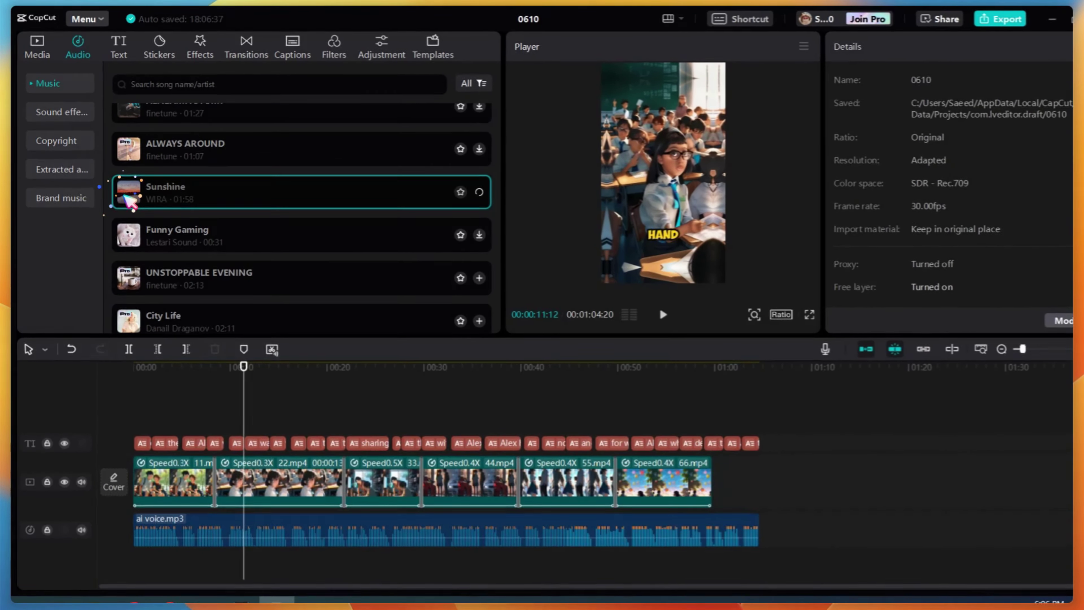
pyautogui.moveTo(152, 186); pyautogui.dragTo(168, 546)
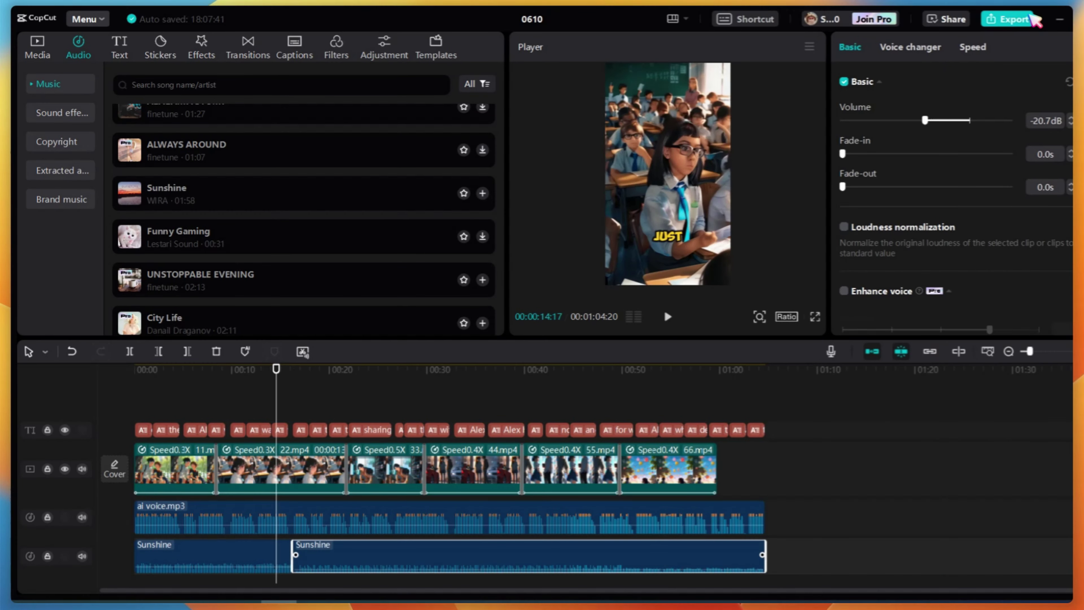
# - Export the video 0610 as an mp4 at 1080P and 30fps with the H.264 codec
pyautogui.hotkey('ctrl', 'e')
pyautogui.click(698, 520)
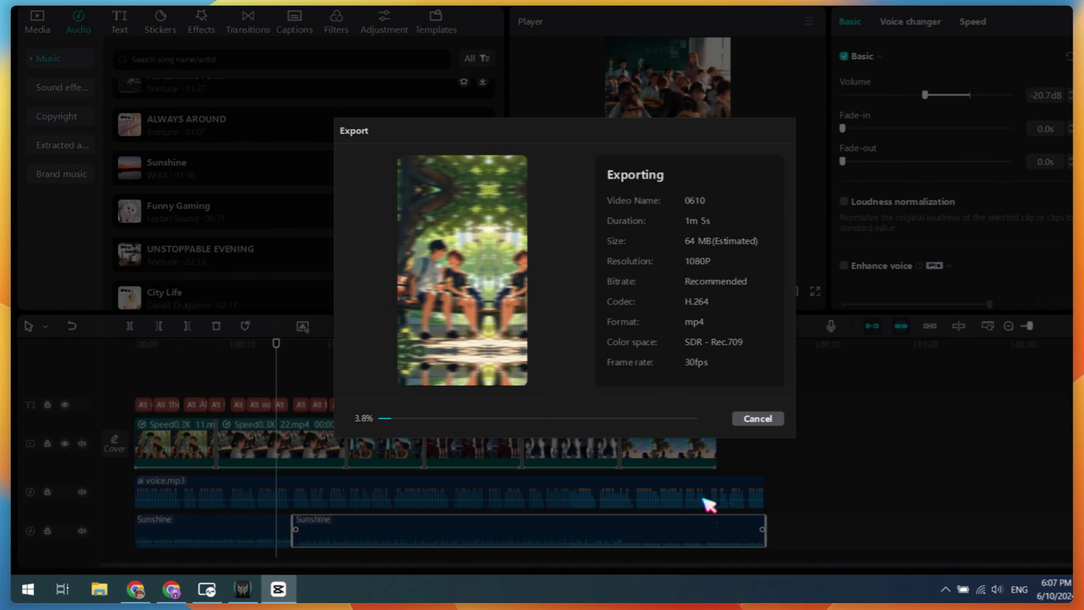